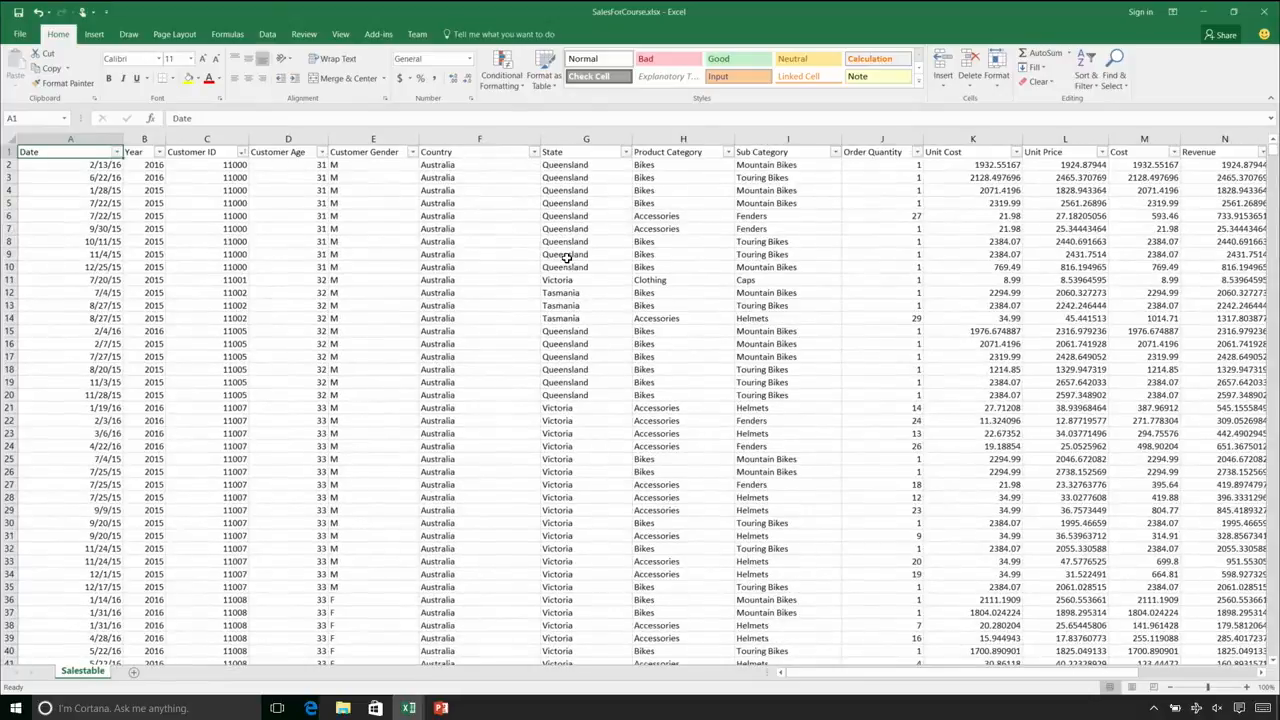
key(ctrl+Right)
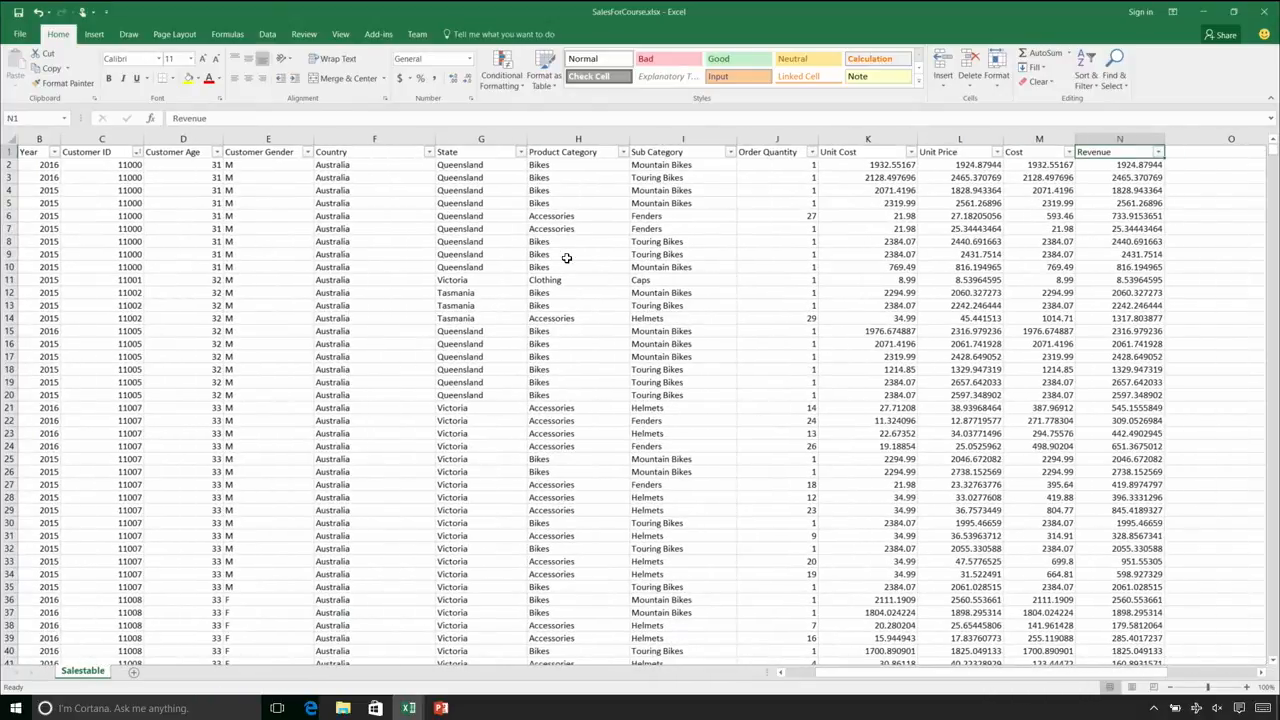
key(ctrl+Left)
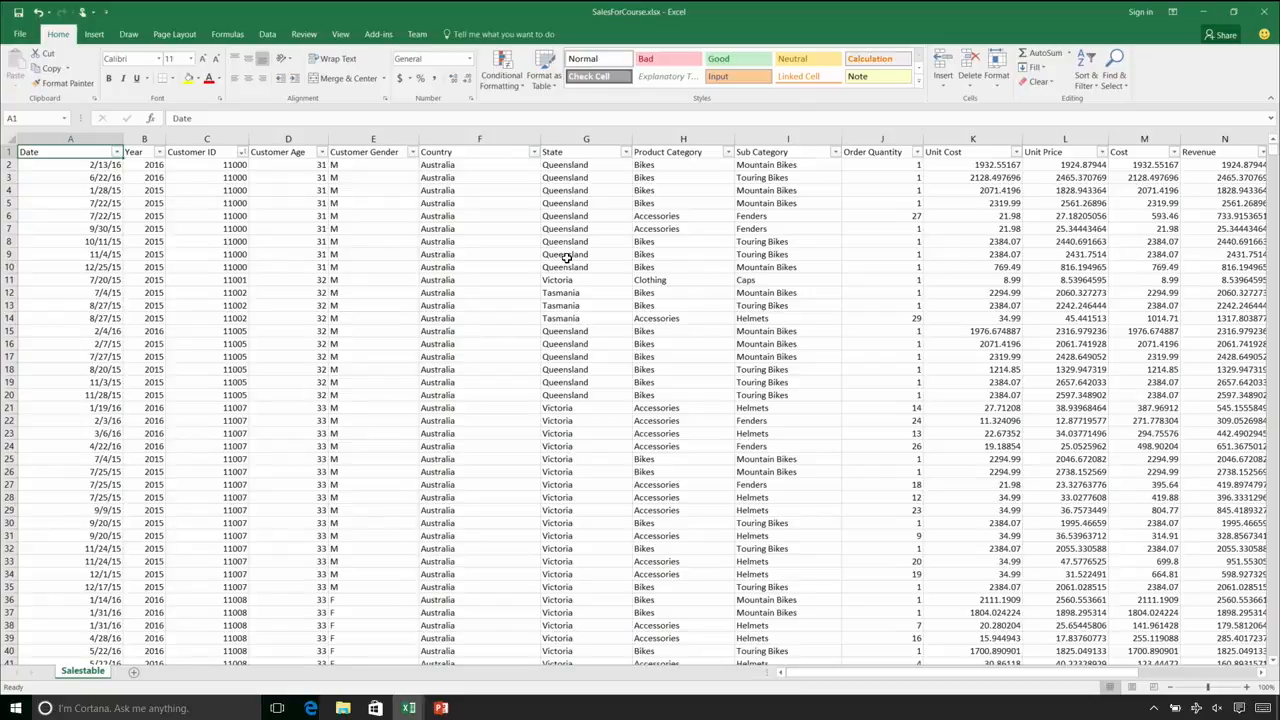
click(468, 34)
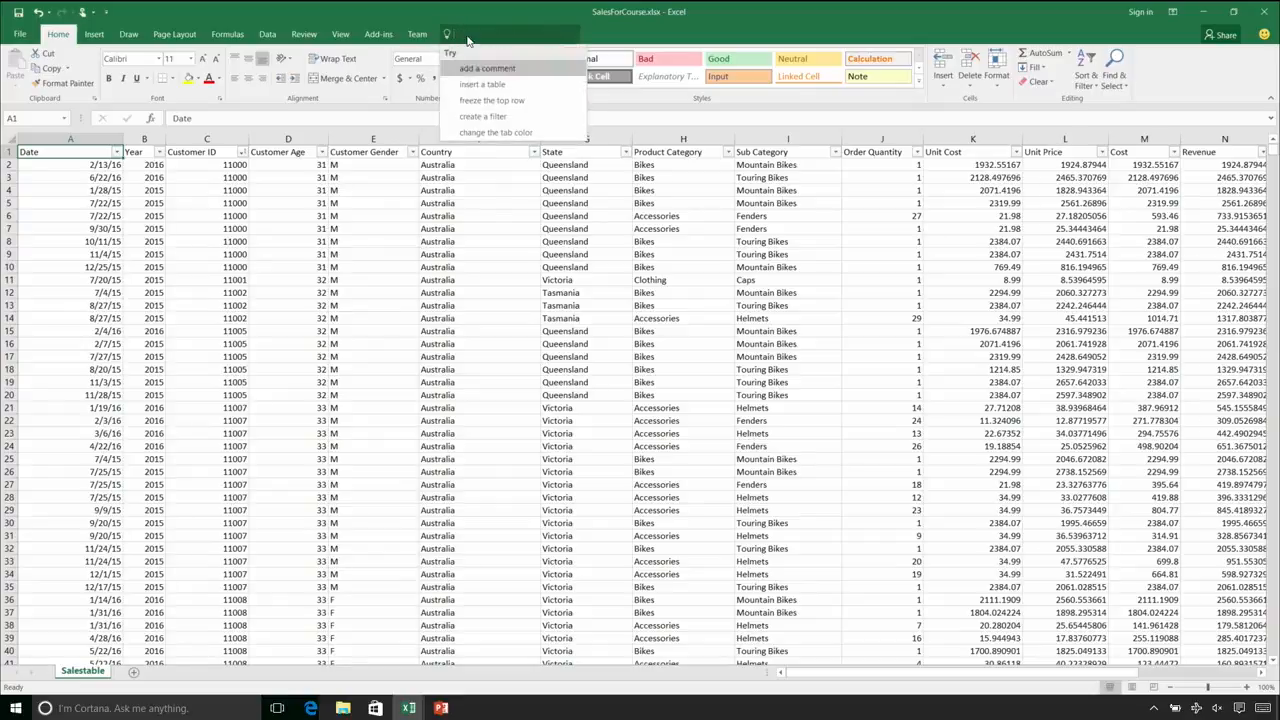
click(470, 245)
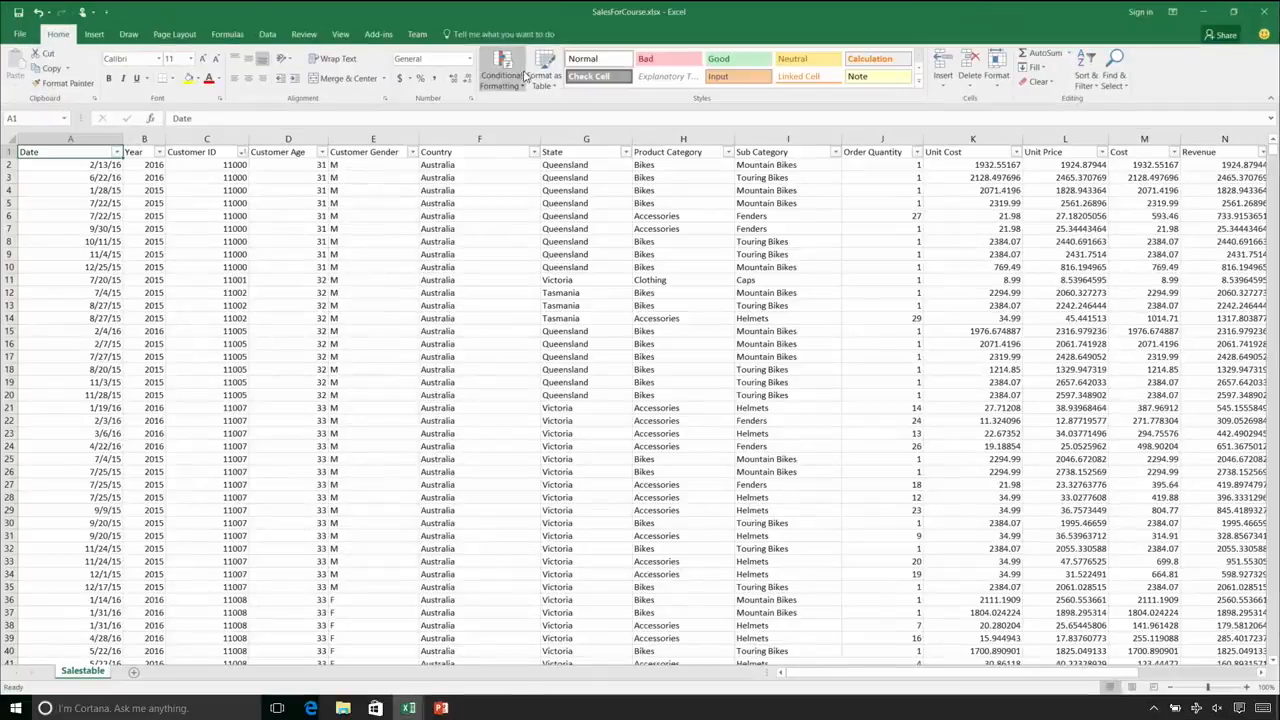
Look up the Insert Table command by searching for "table" and convert the range A1:N56519 into a table with headers
click(468, 33)
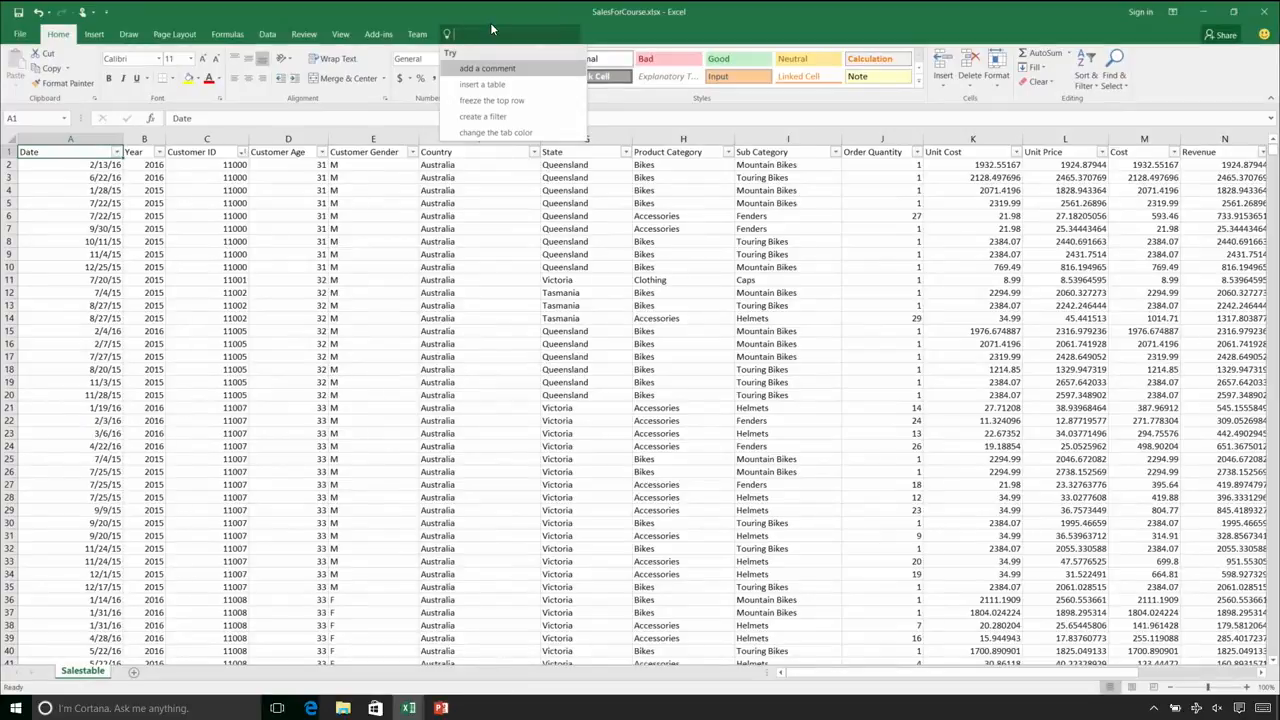
text(table)
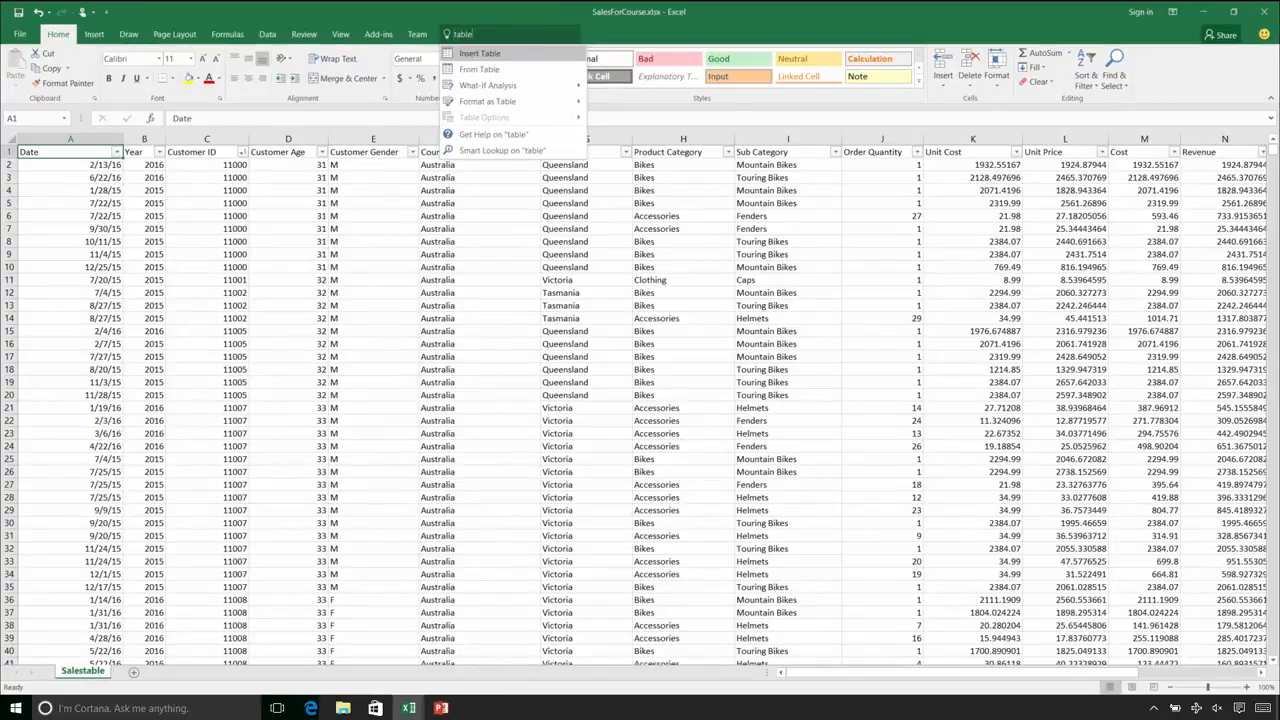
click(496, 57)
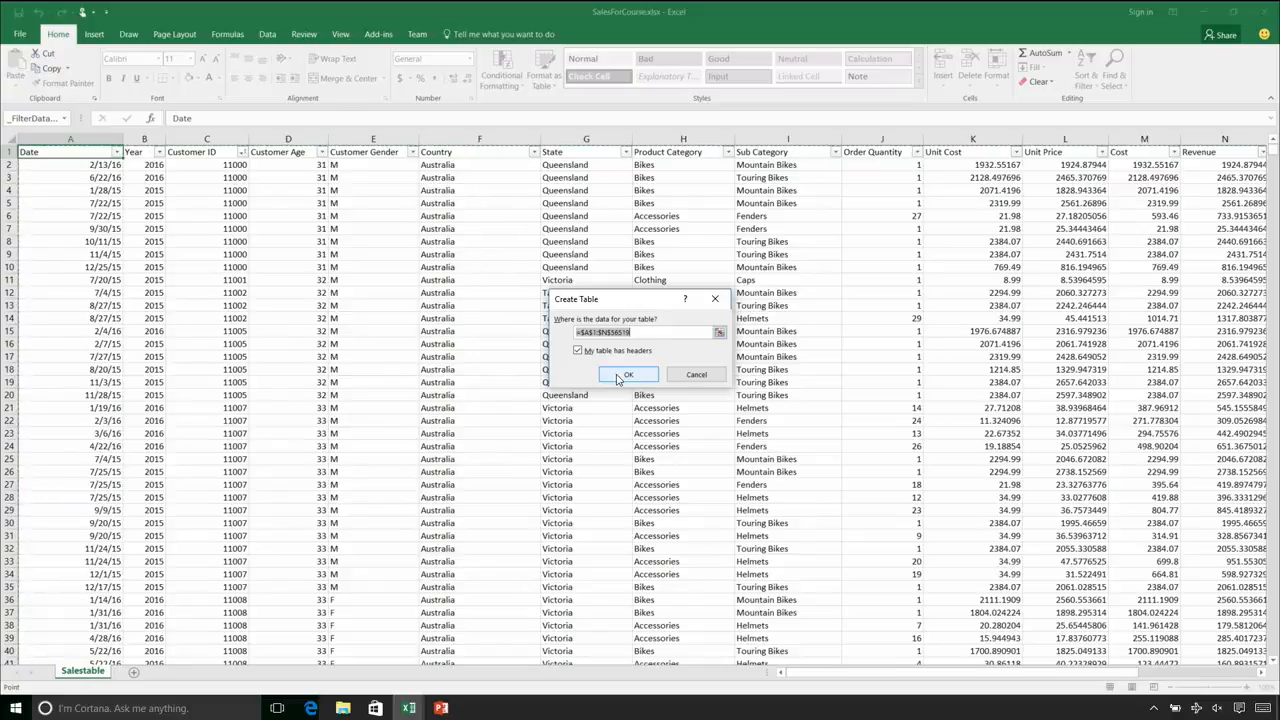
click(619, 376)
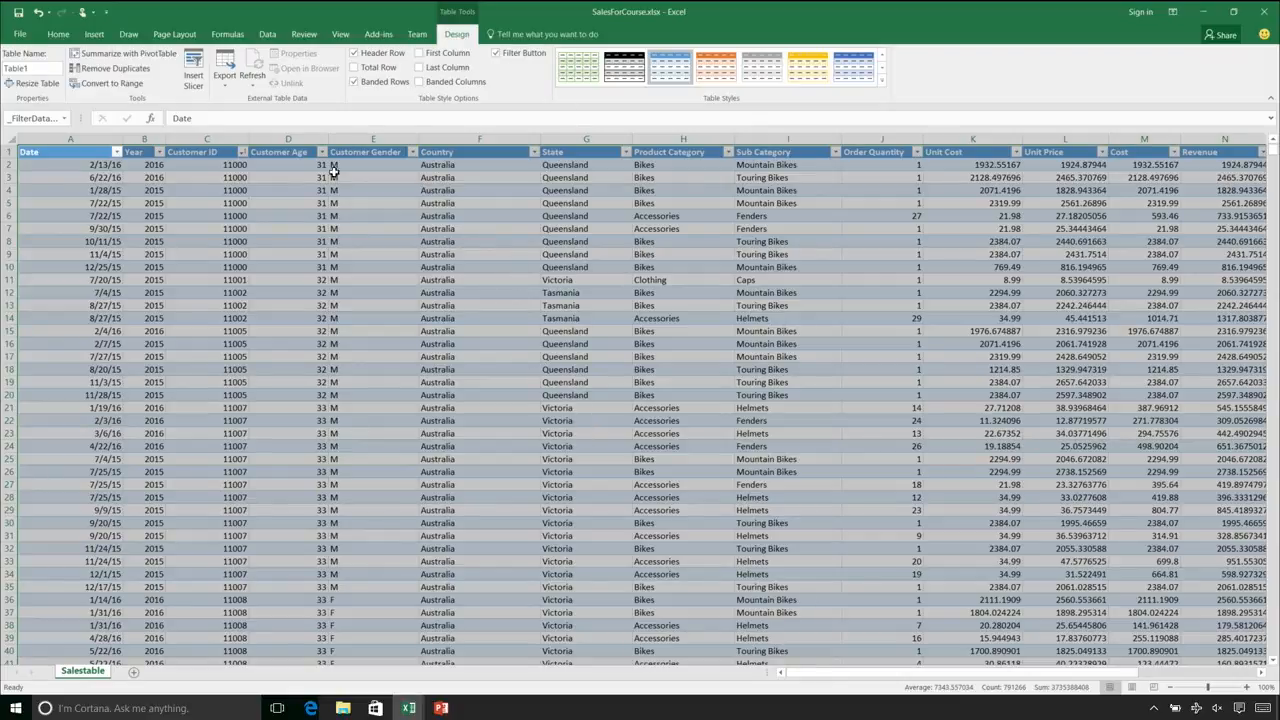
Examine the new table's extent from the Date column across to Revenue, and return to the Date header
click(303, 235)
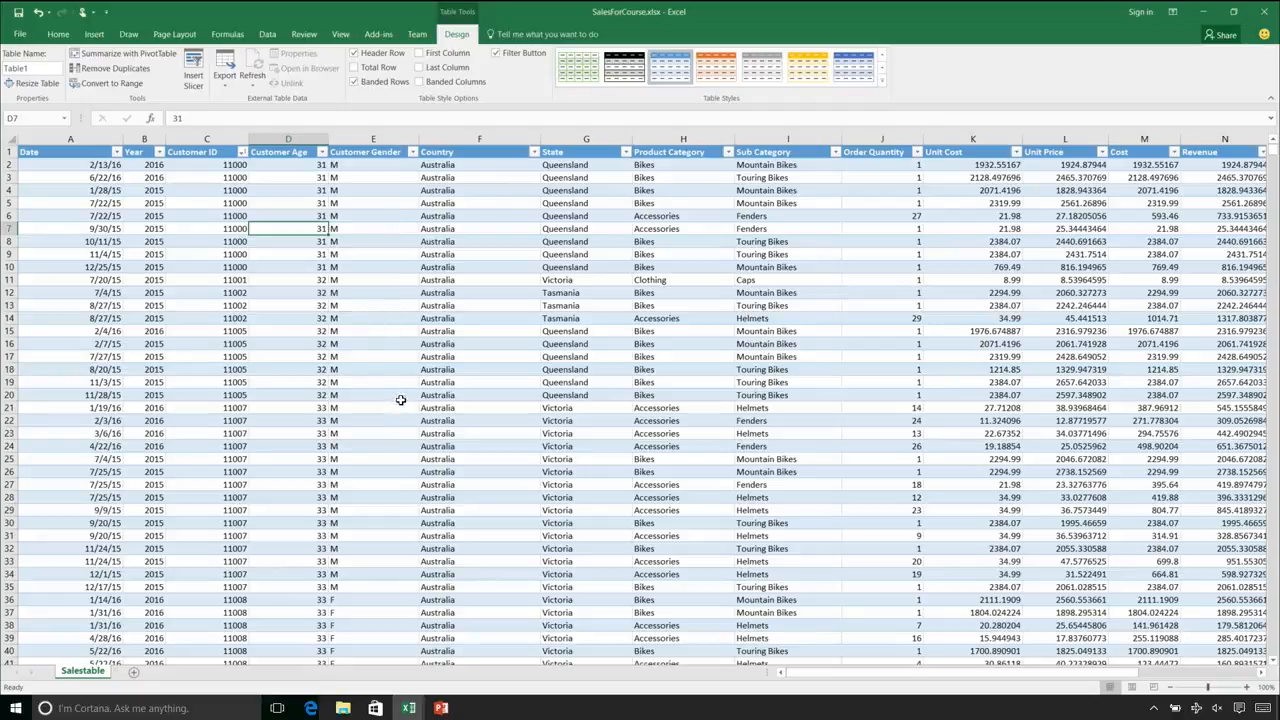
key(ctrl+Right)
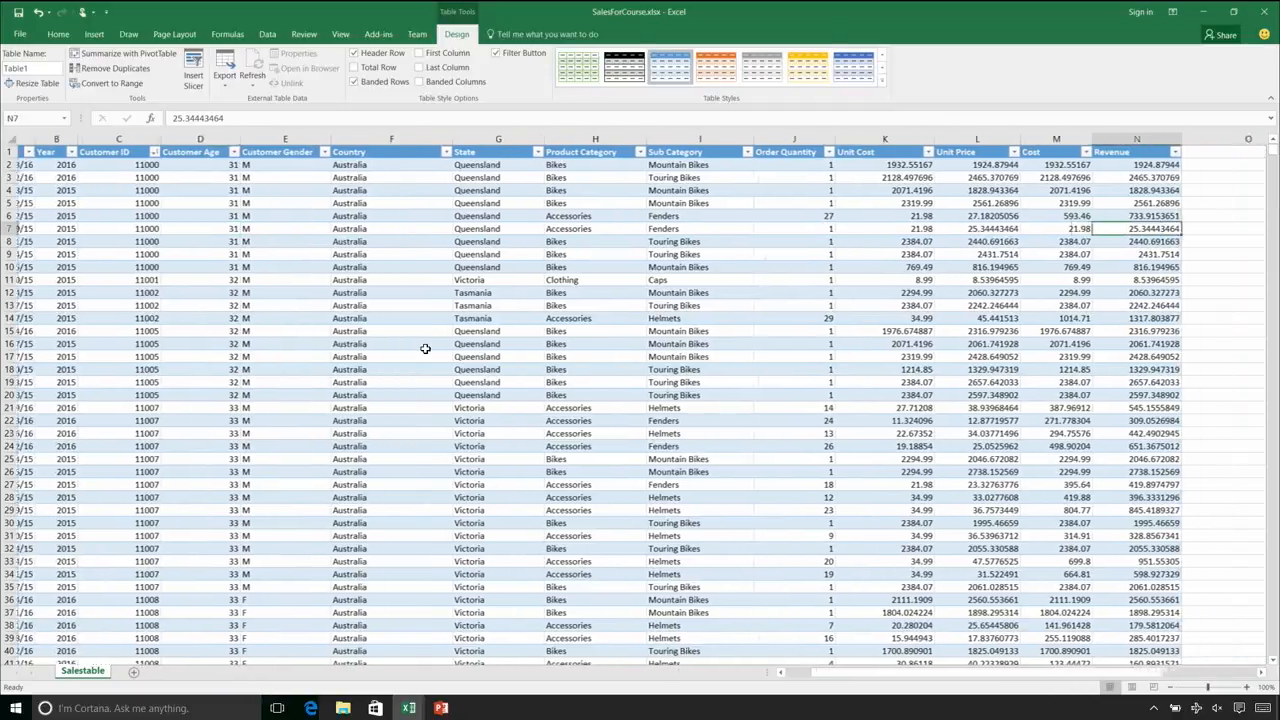
key(Right)
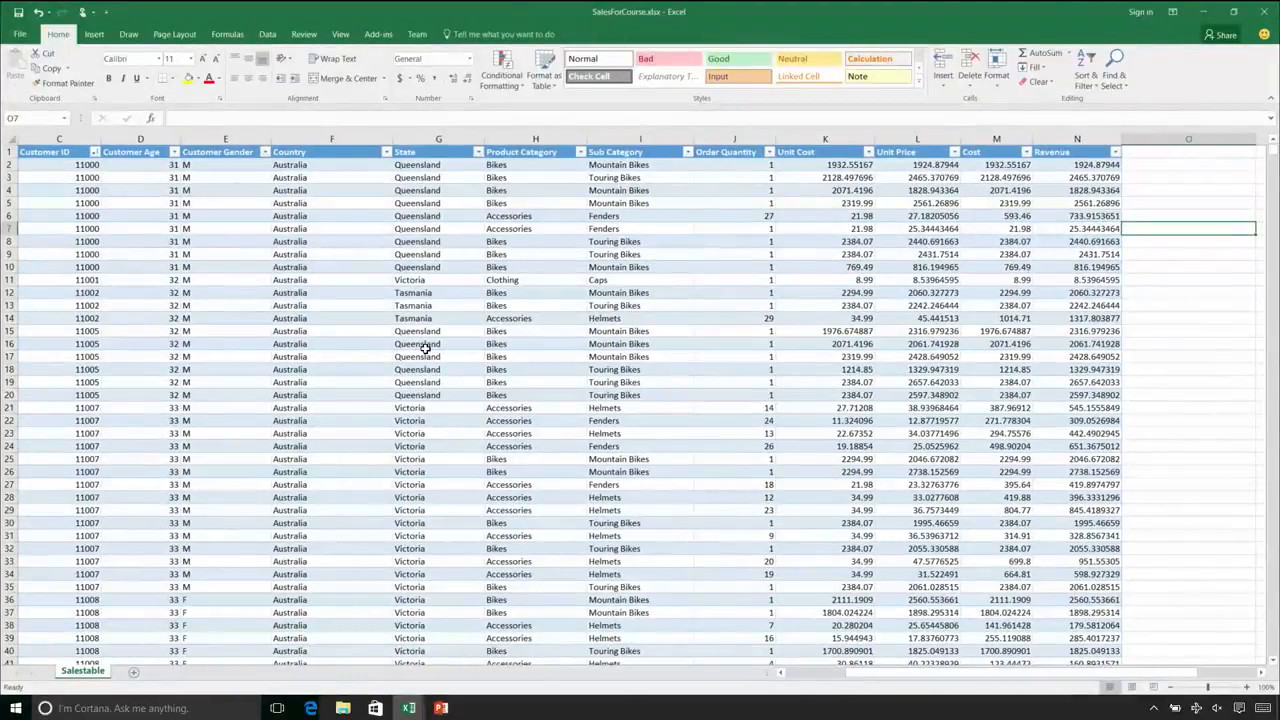
key(Left)
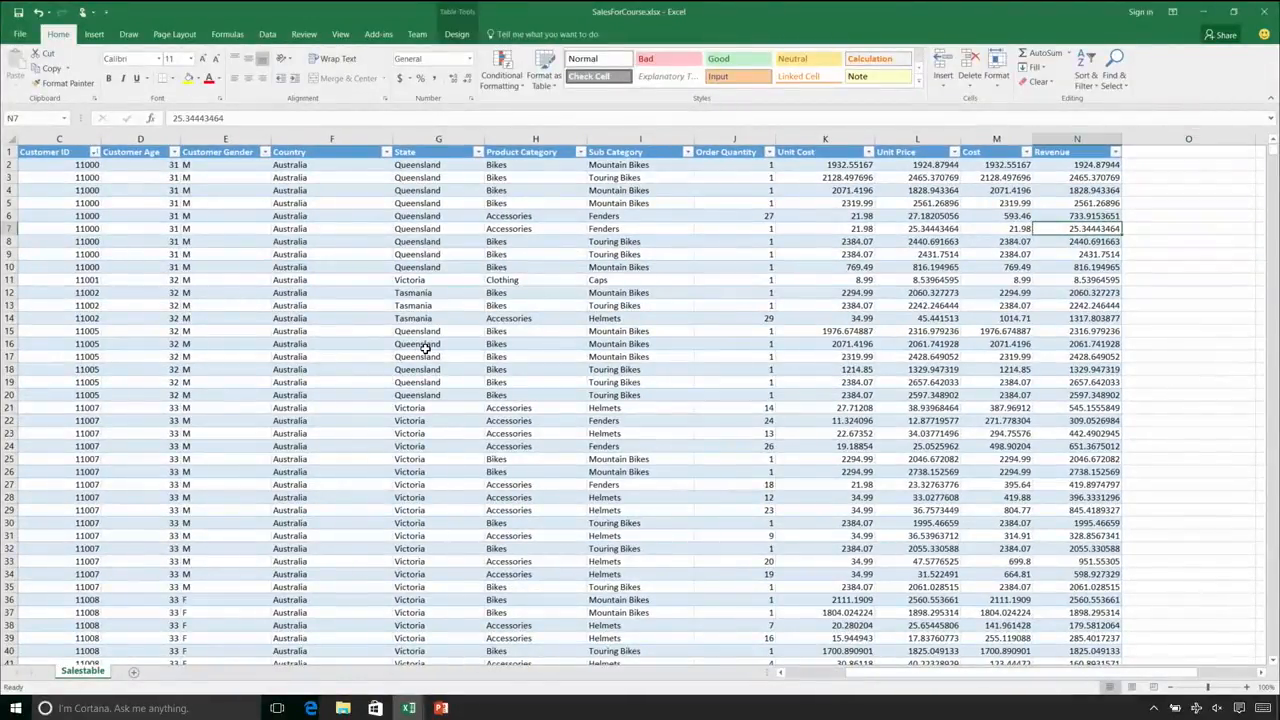
key(ctrl+Left)
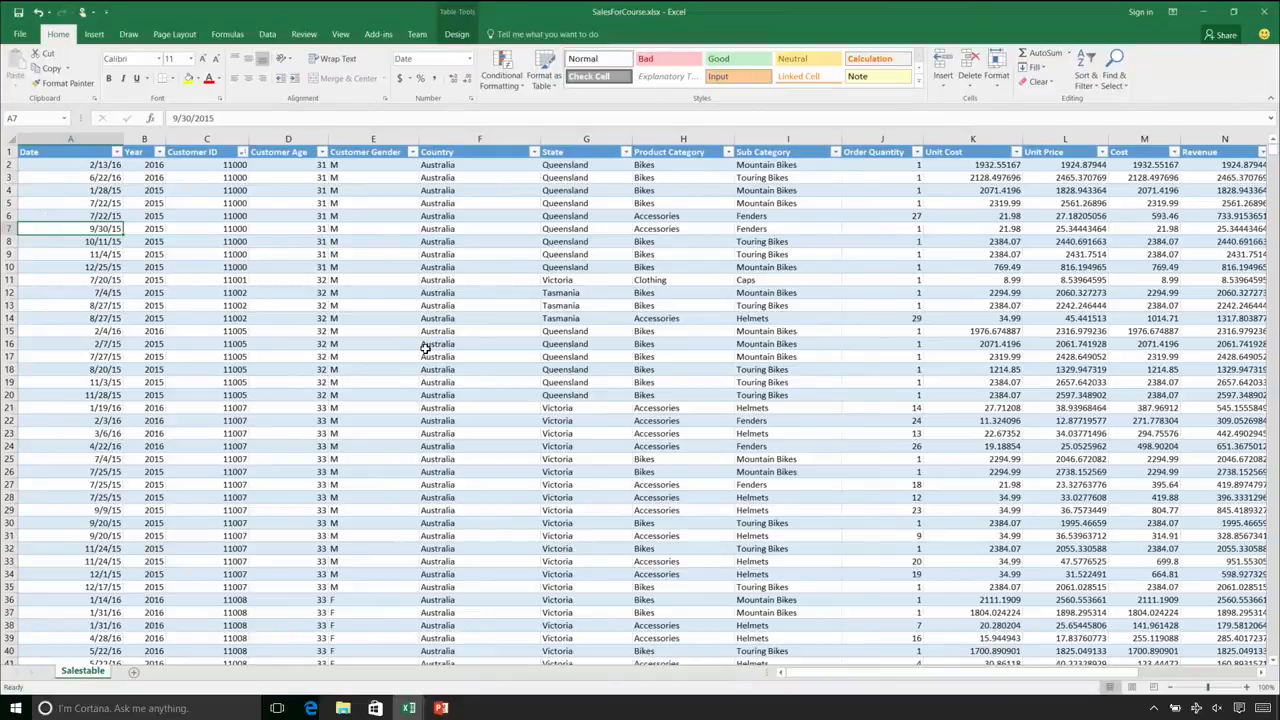
key(Up)
key(Up)
key(Up)
key(Up)
key(Up)
key(Up)
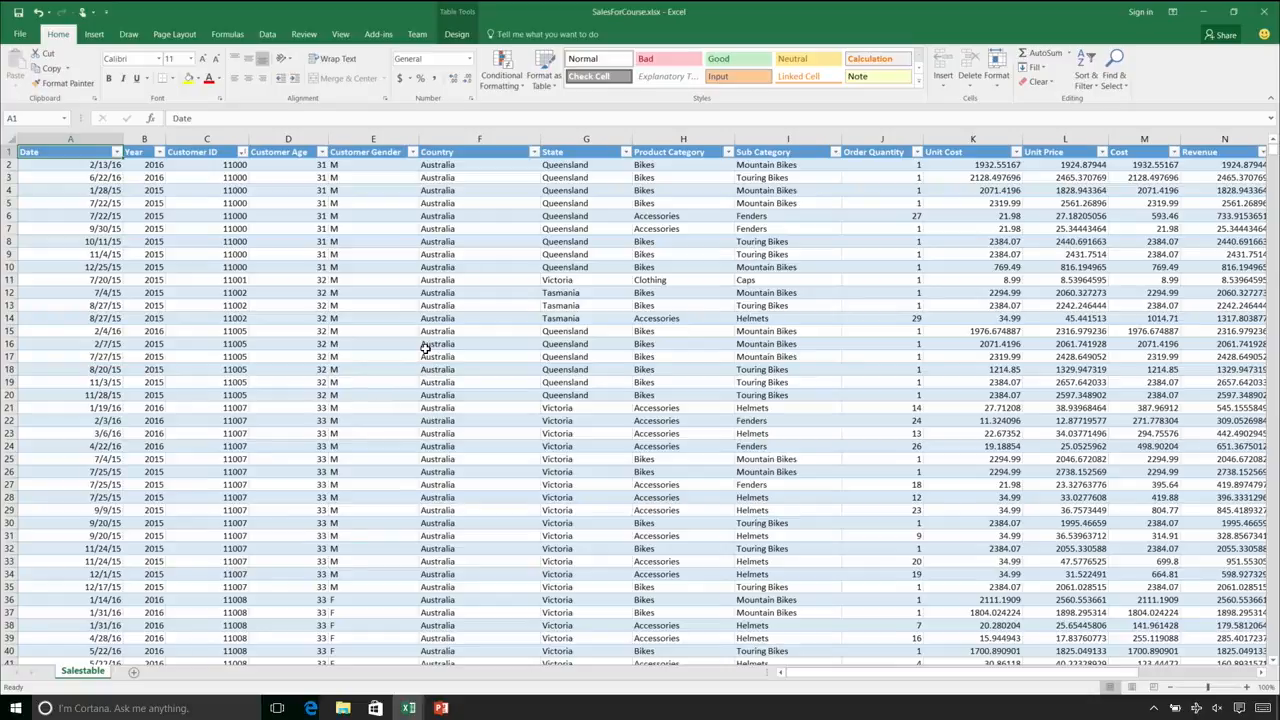
Filter the Date column to include only 2016
click(118, 152)
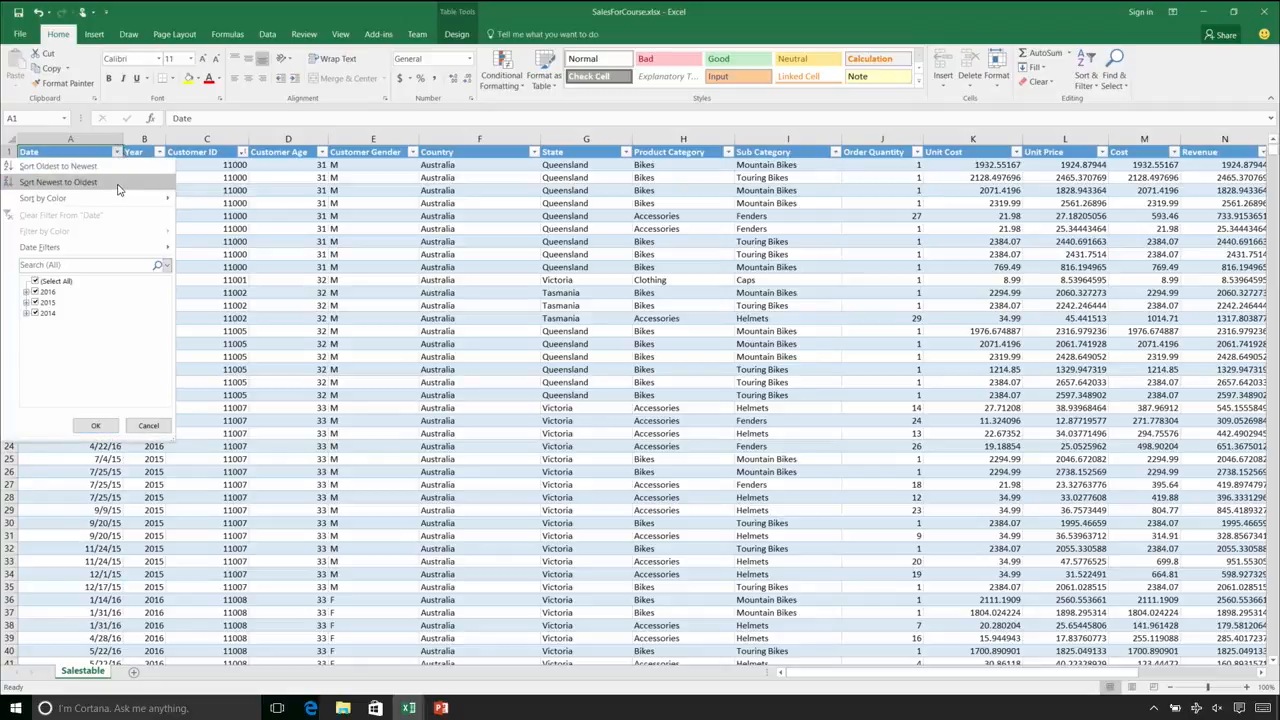
click(37, 282)
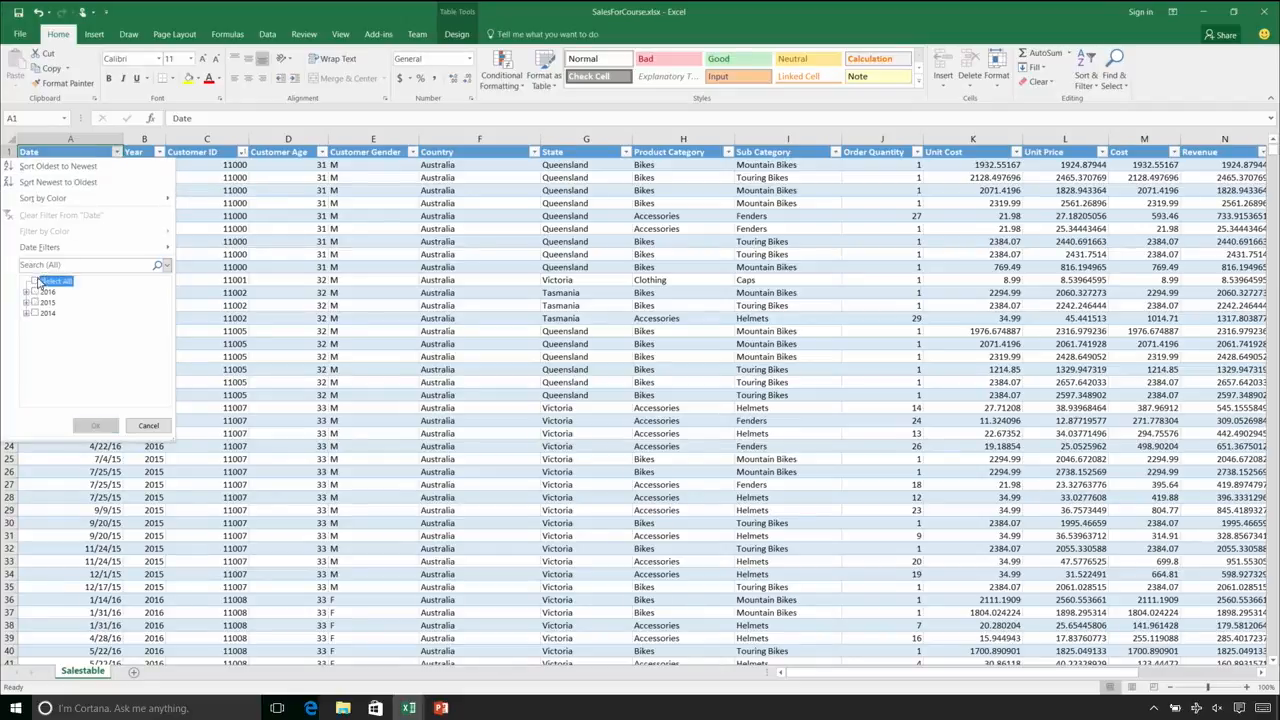
click(35, 292)
click(89, 425)
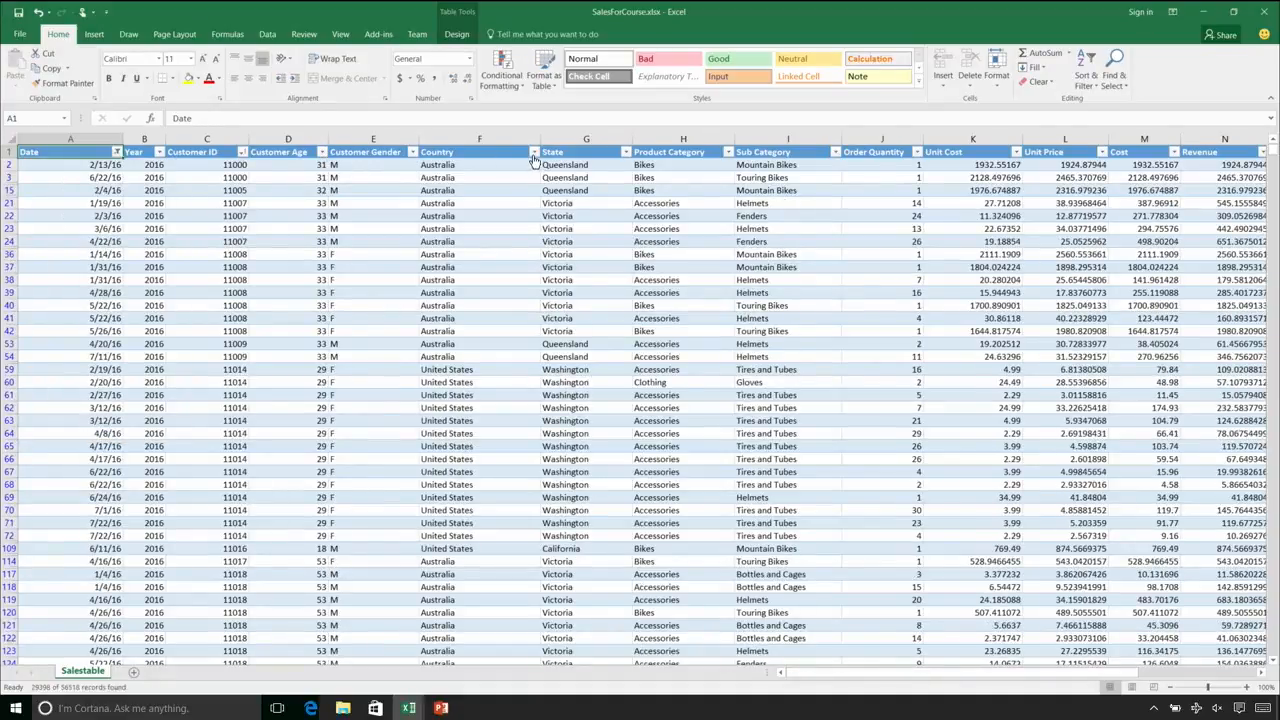
Filter the Country column to include only France
click(534, 152)
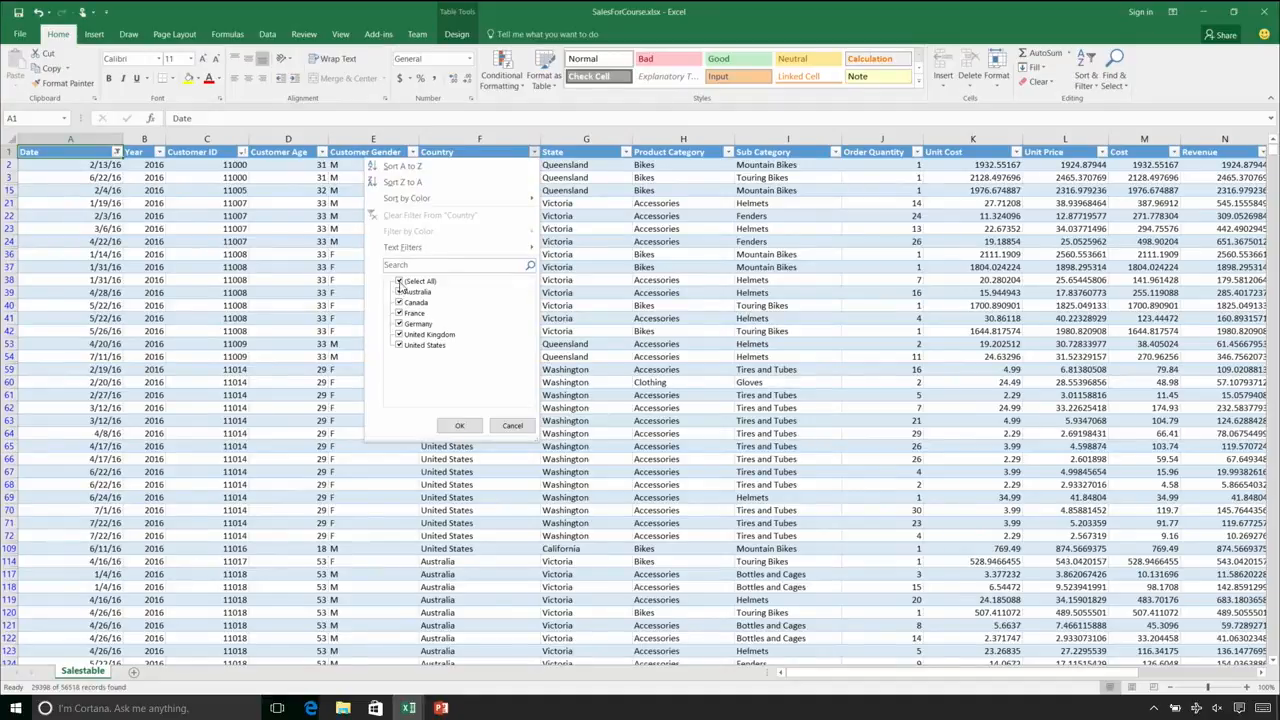
click(399, 283)
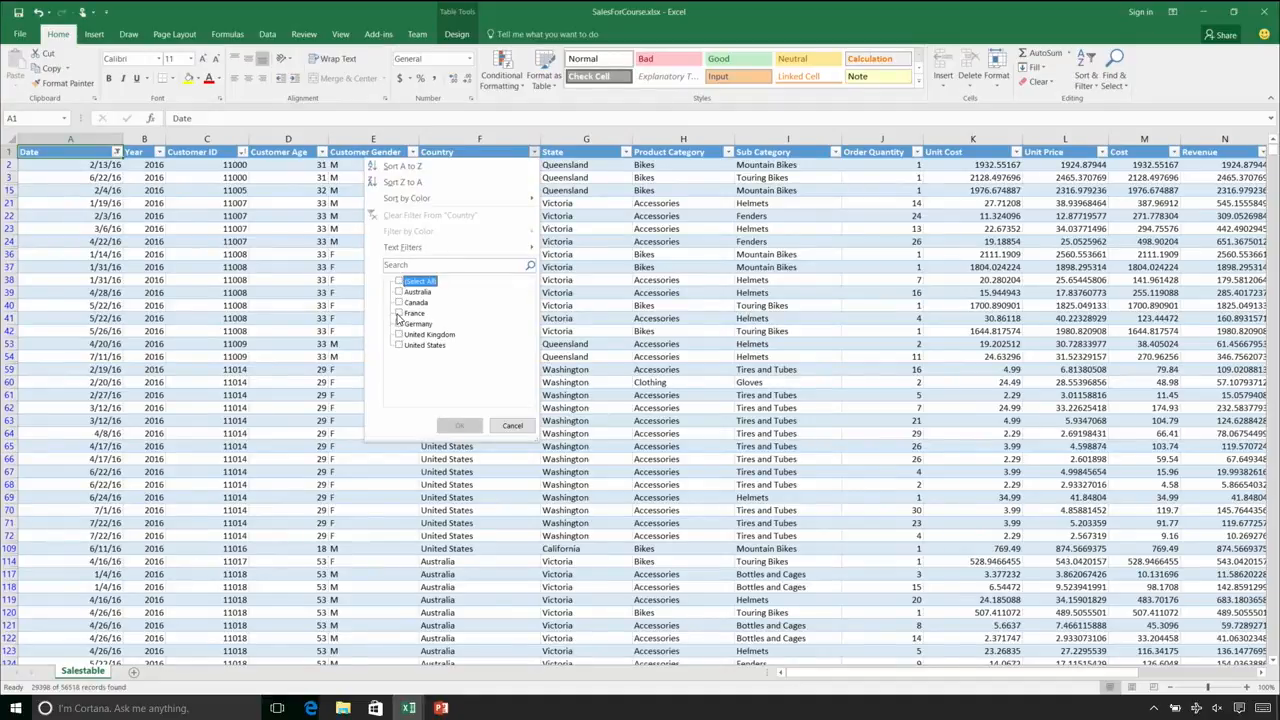
click(399, 314)
click(458, 425)
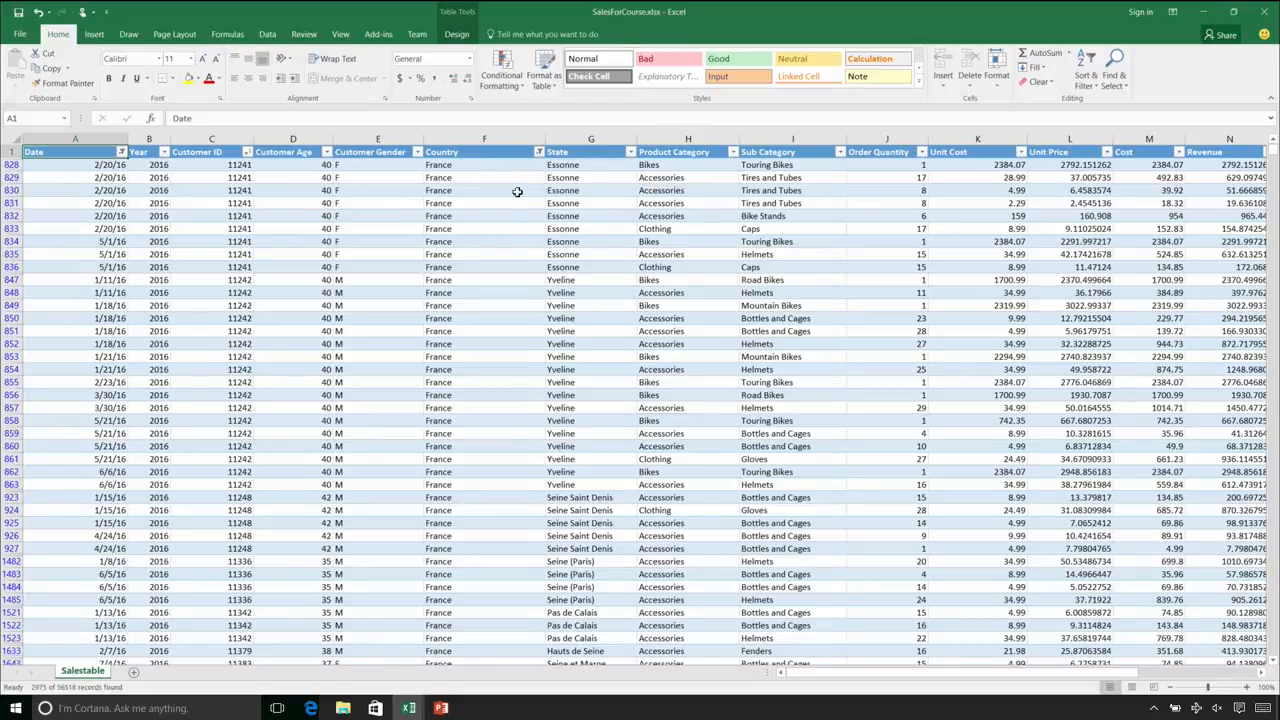
Add a total row to the table and select the Revenue total at the table's end
click(455, 35)
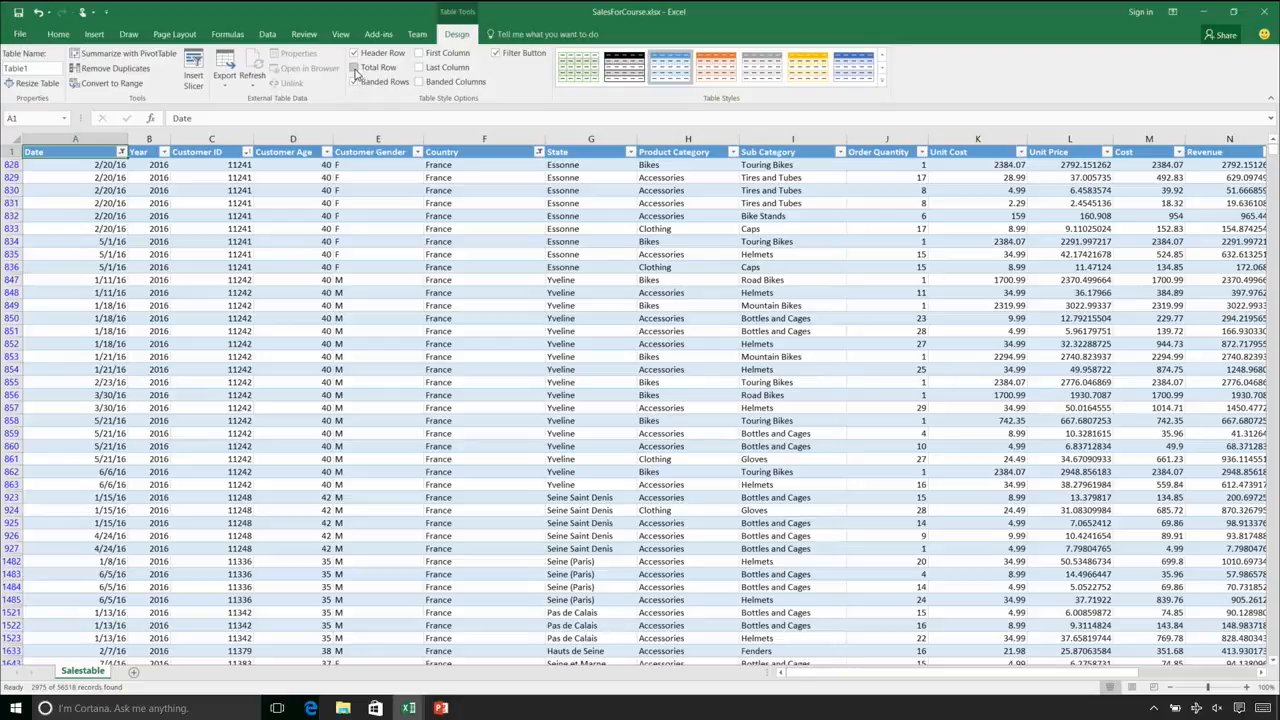
click(356, 68)
scroll(468, 244, down, 4)
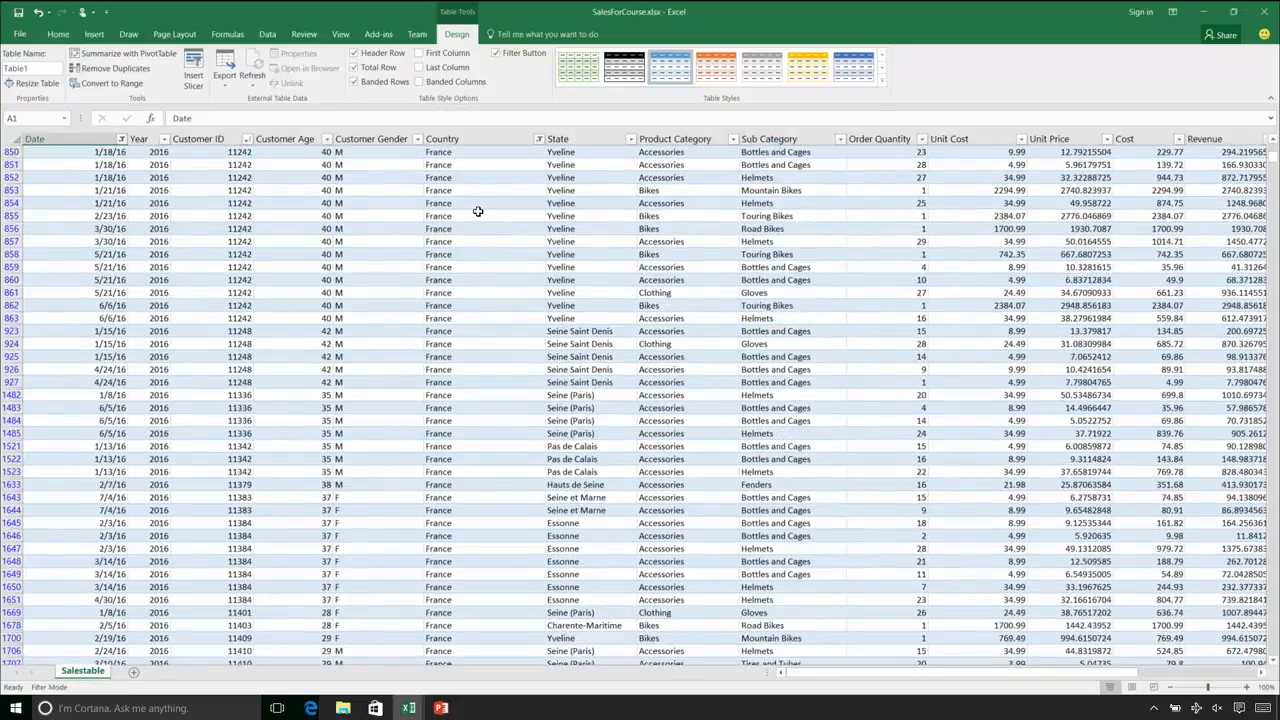
key(ctrl+Down)
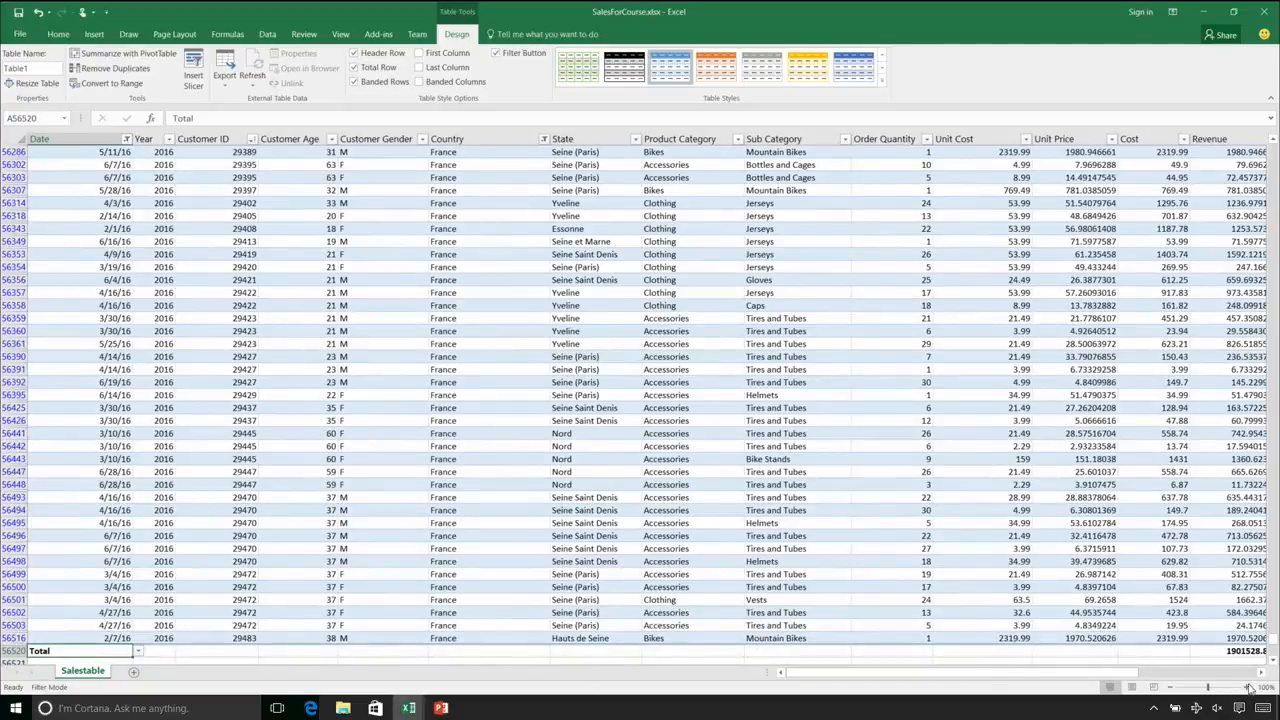
drag(1142, 678, 1155, 678)
click(1145, 651)
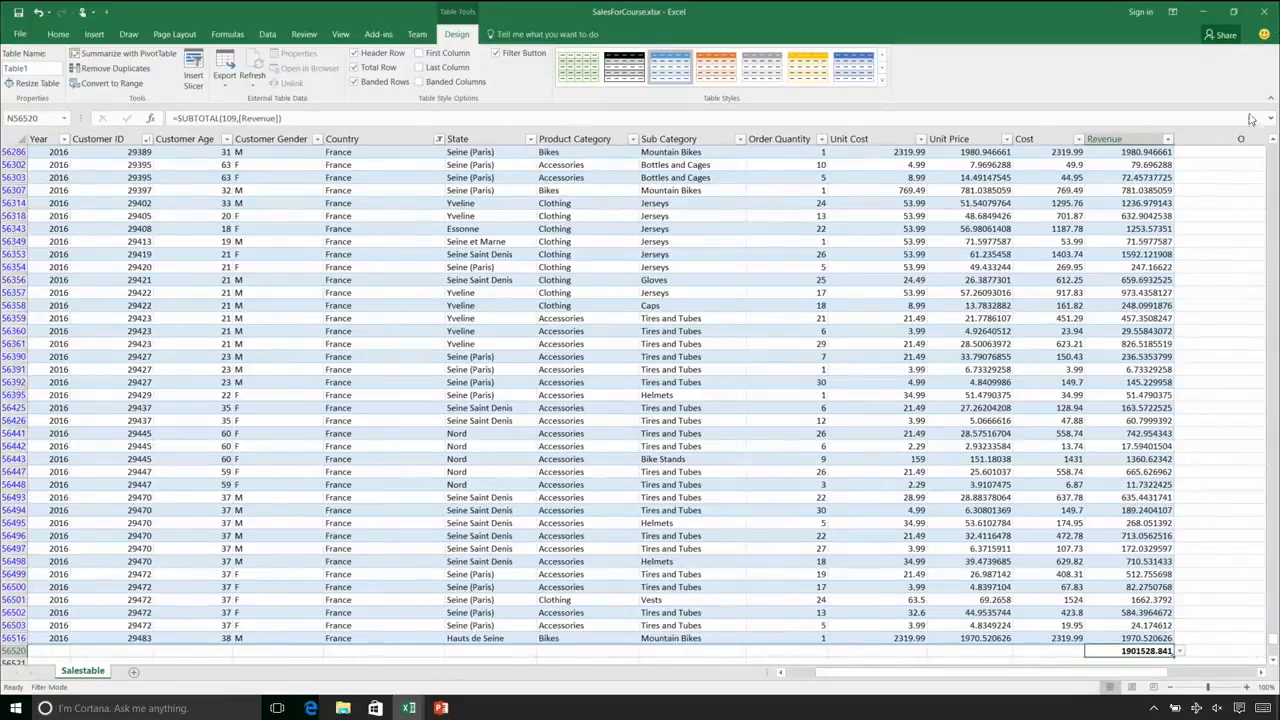
Add a Sum for the Cost column in the total row
click(1062, 653)
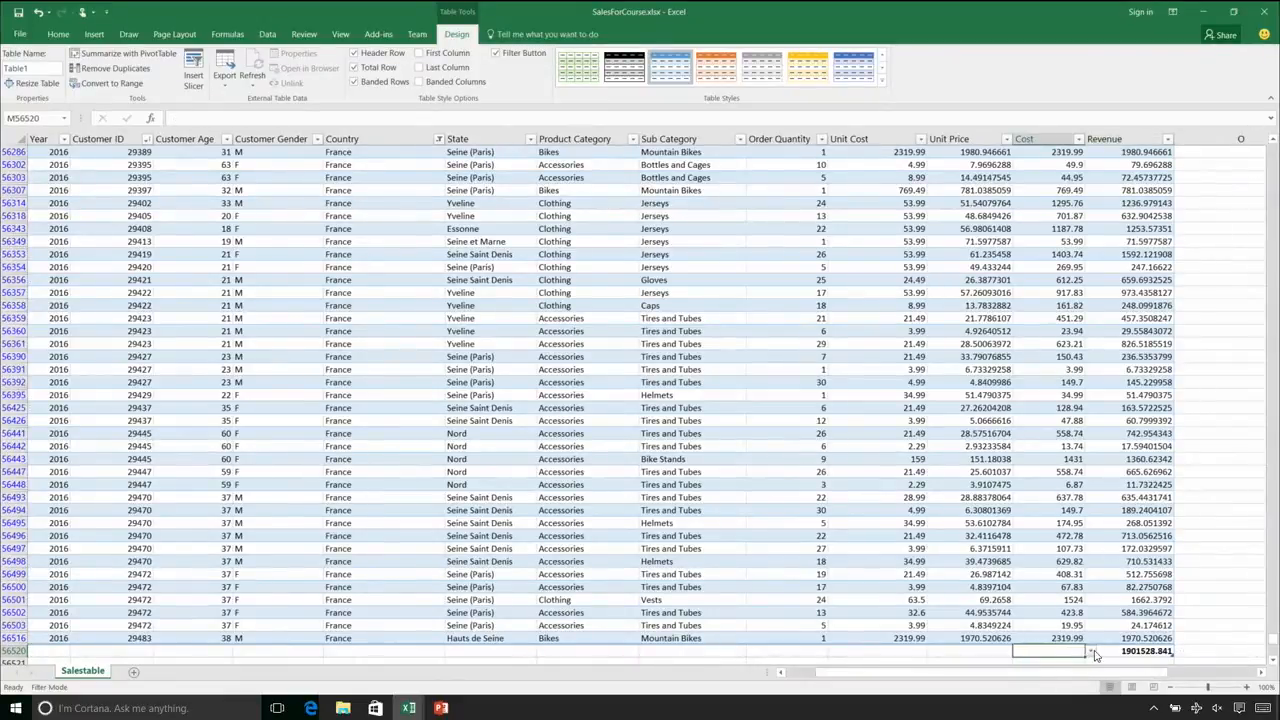
click(1091, 651)
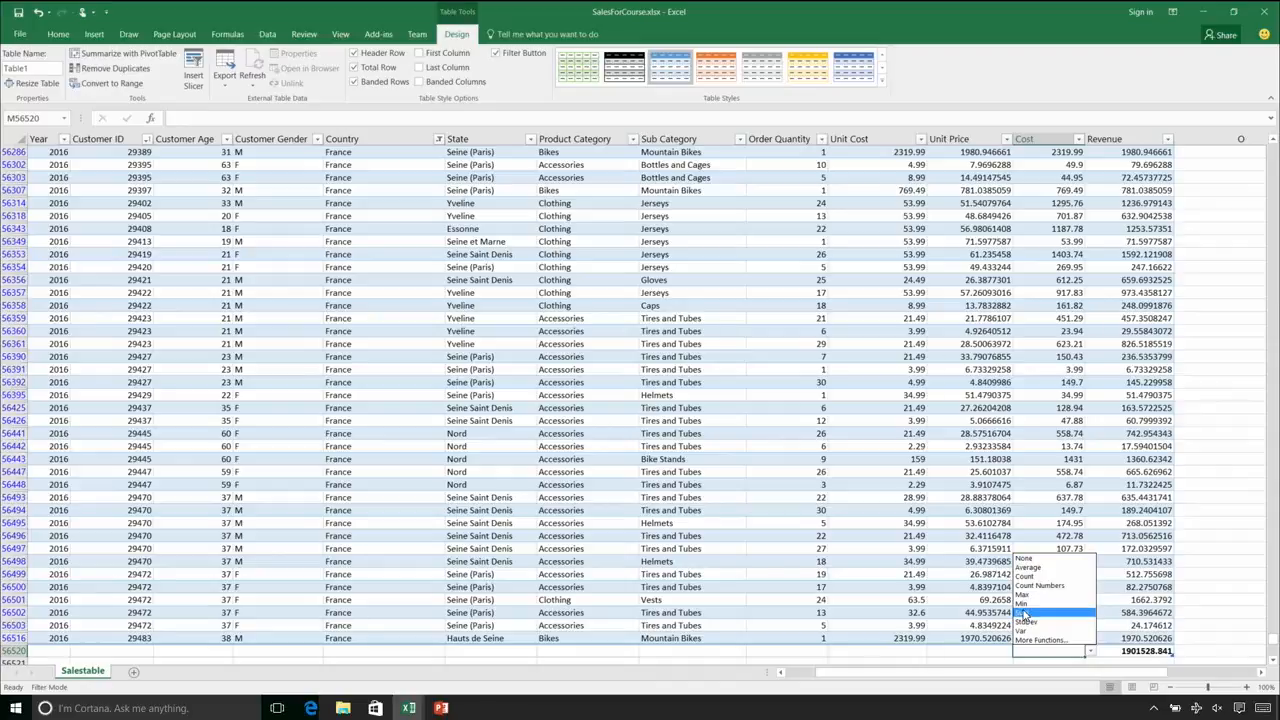
click(1024, 612)
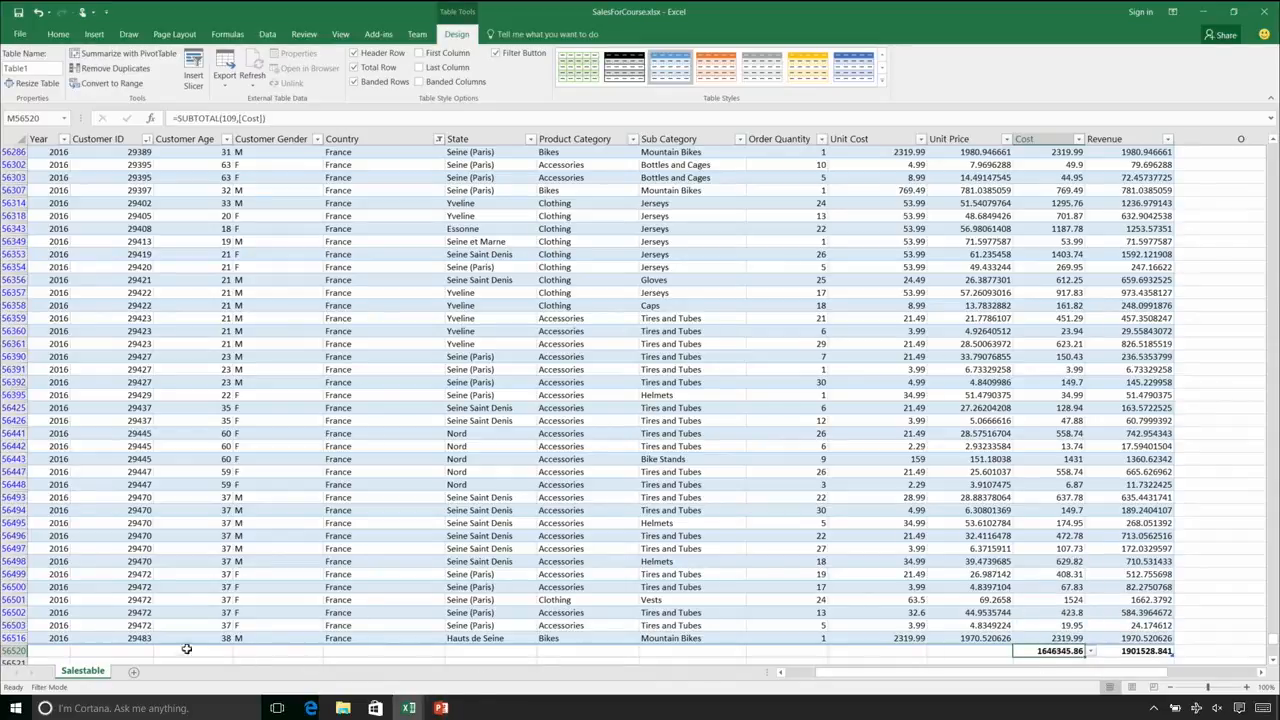
Replace the Total label under the Date column with the Min function
drag(880, 671, 845, 668)
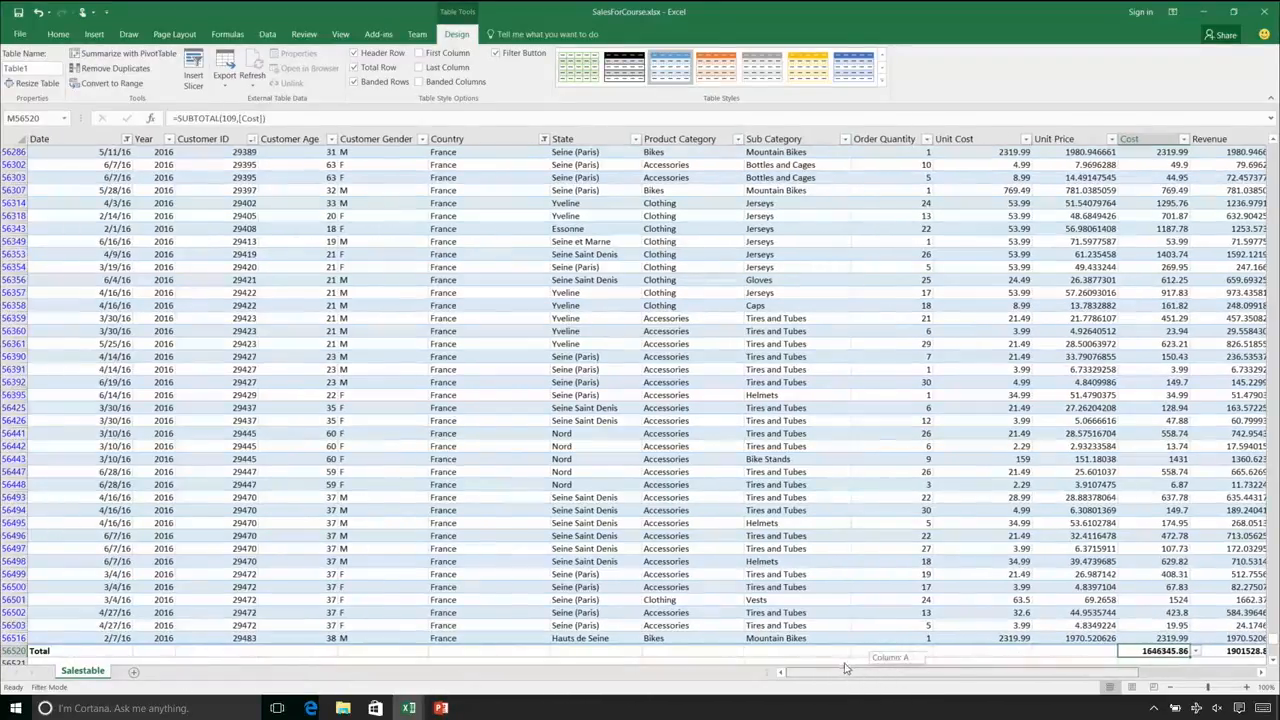
click(93, 651)
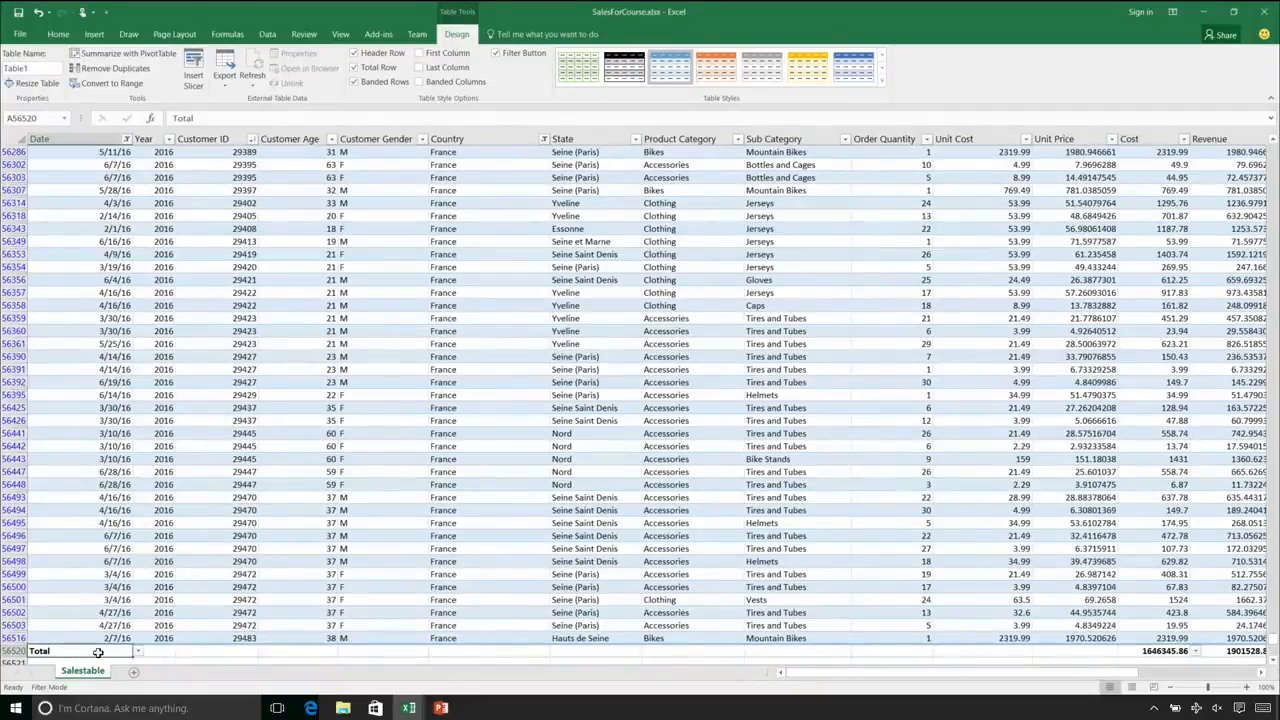
click(138, 651)
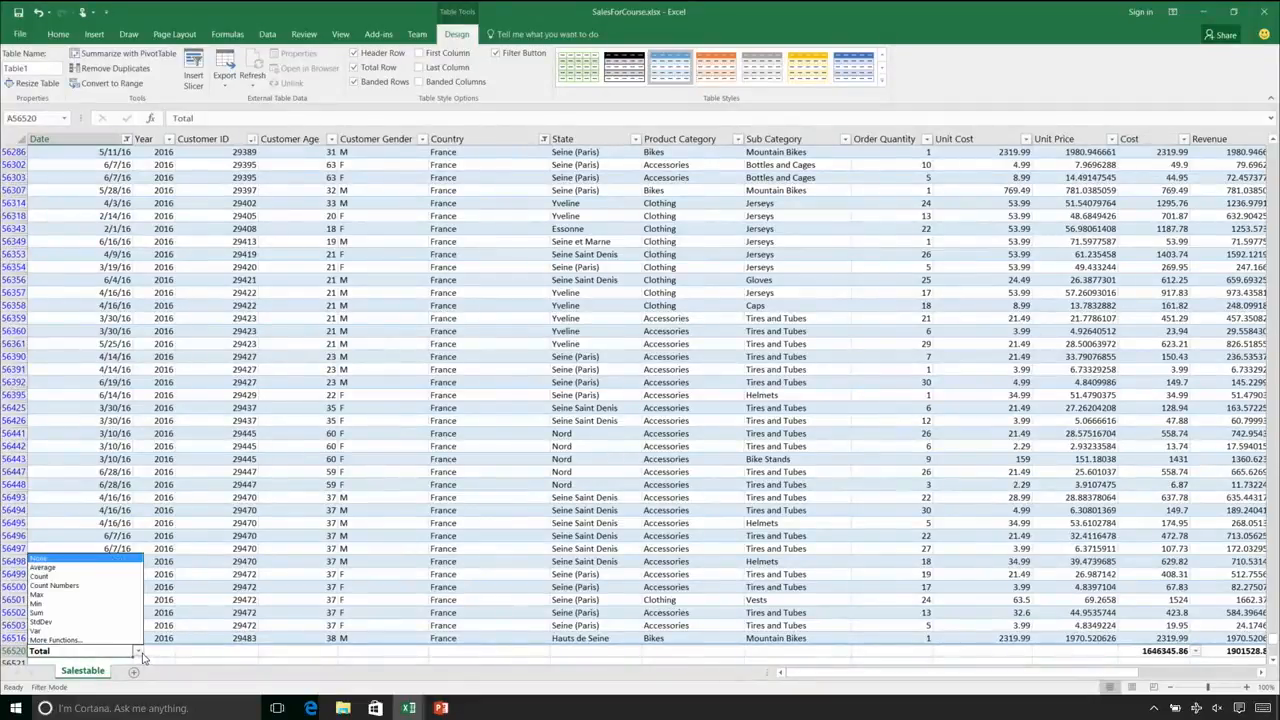
click(57, 603)
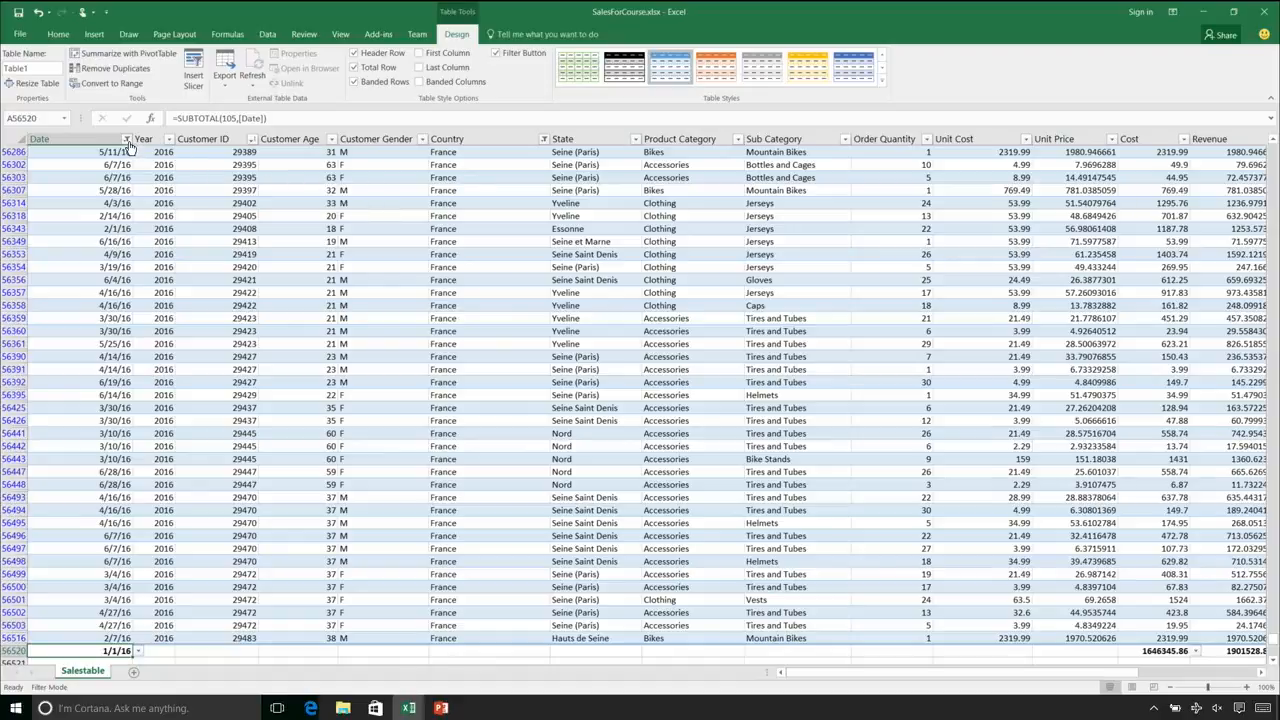
Reselect all years in the Date column's filter
click(126, 140)
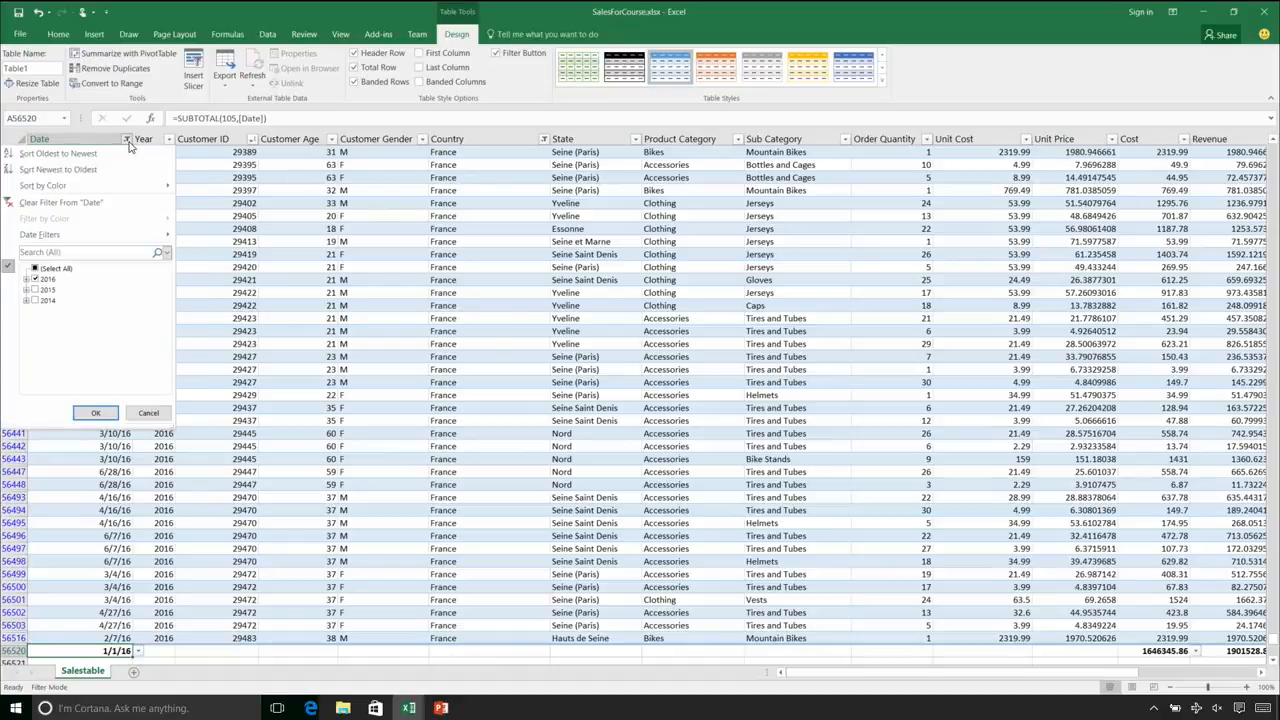
click(35, 269)
click(94, 413)
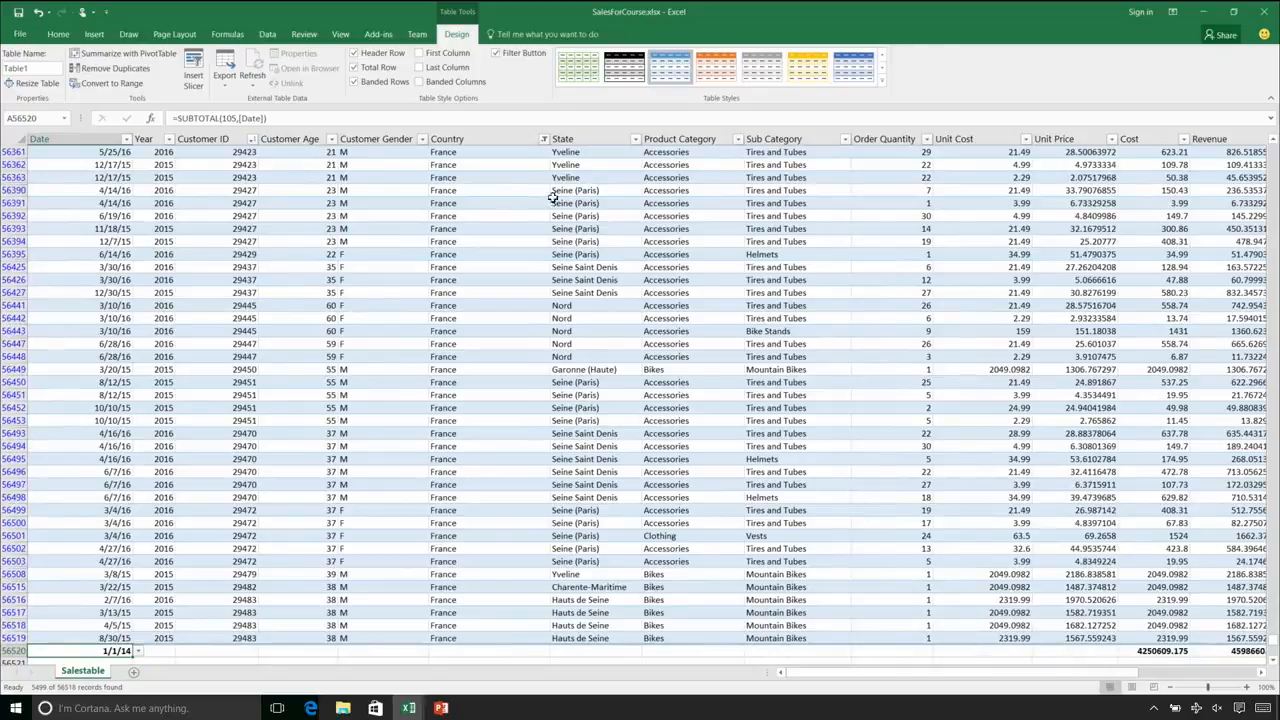
Clear the filter from the Country column and return to the first cell of the table
click(545, 139)
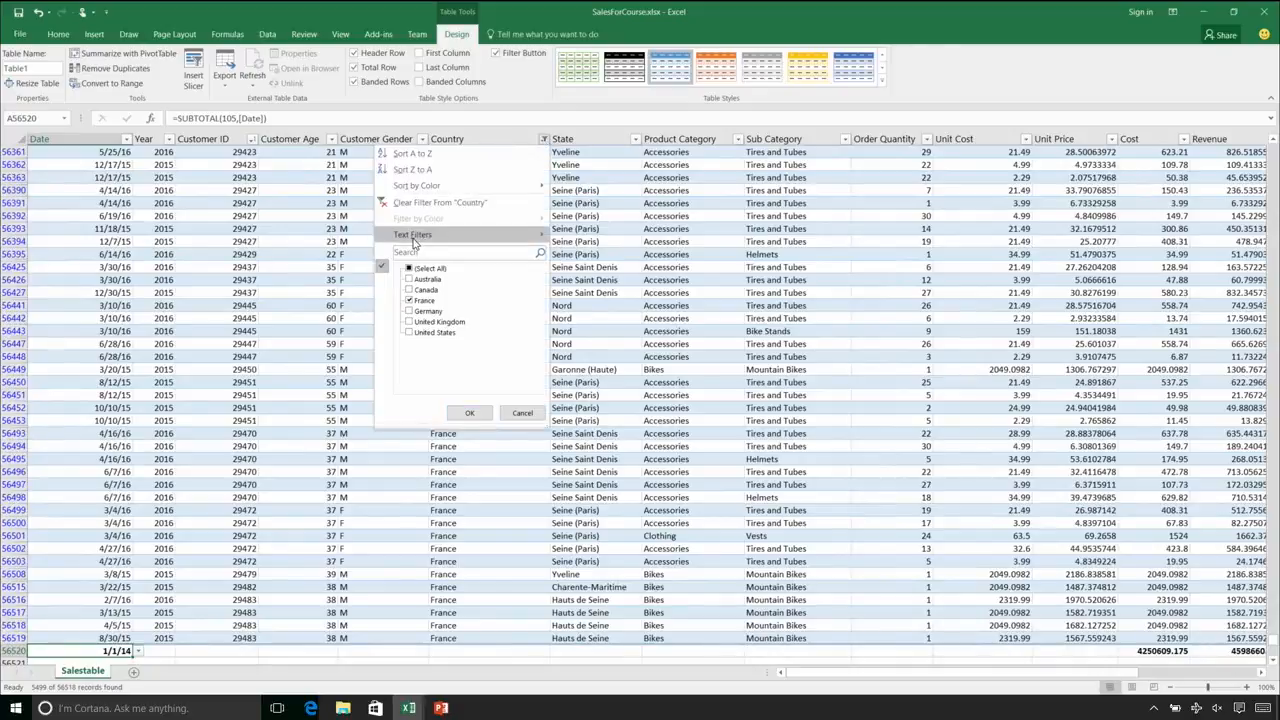
click(400, 202)
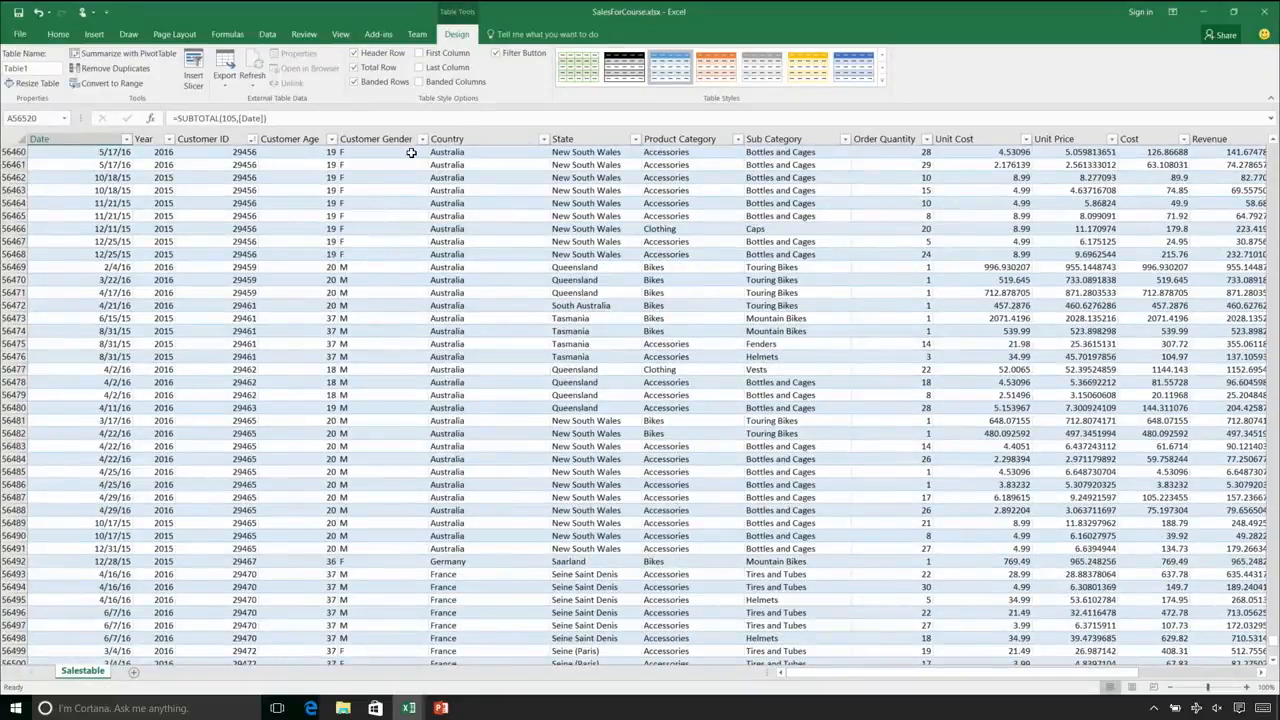
key(ctrl+Home)
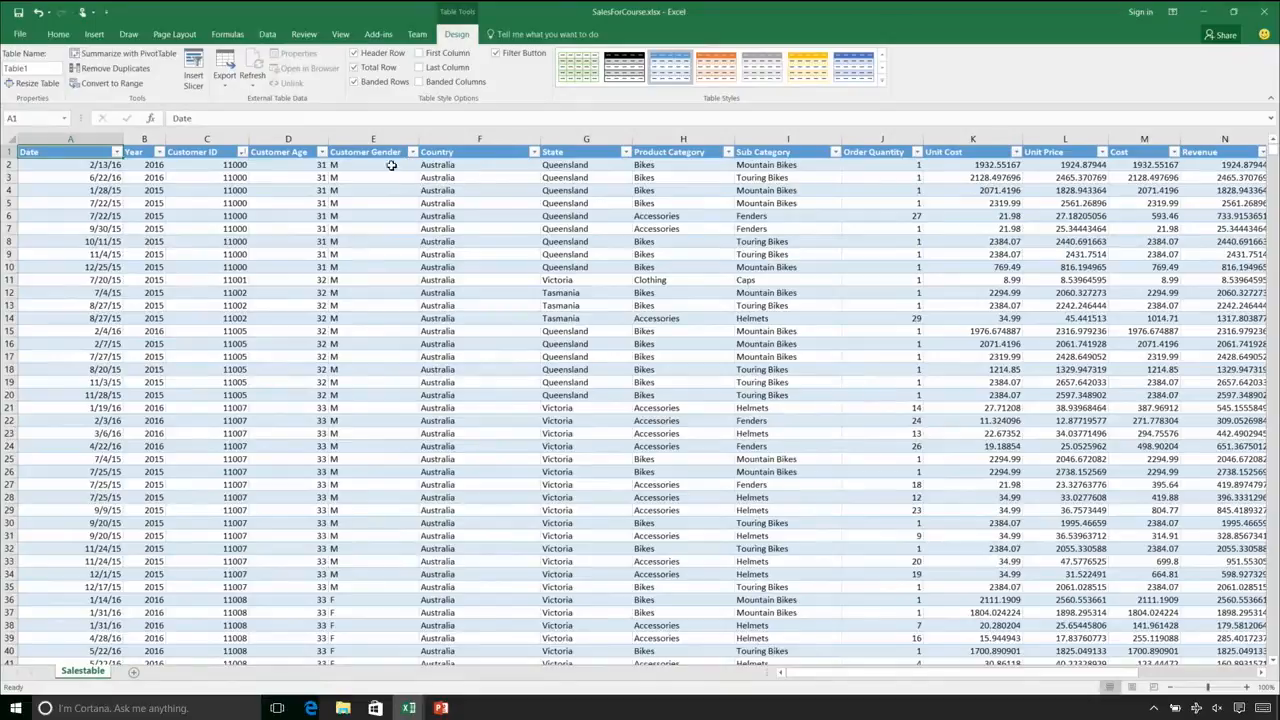
Insert a new table column directly before the Customer Age column
click(278, 151)
click(277, 131)
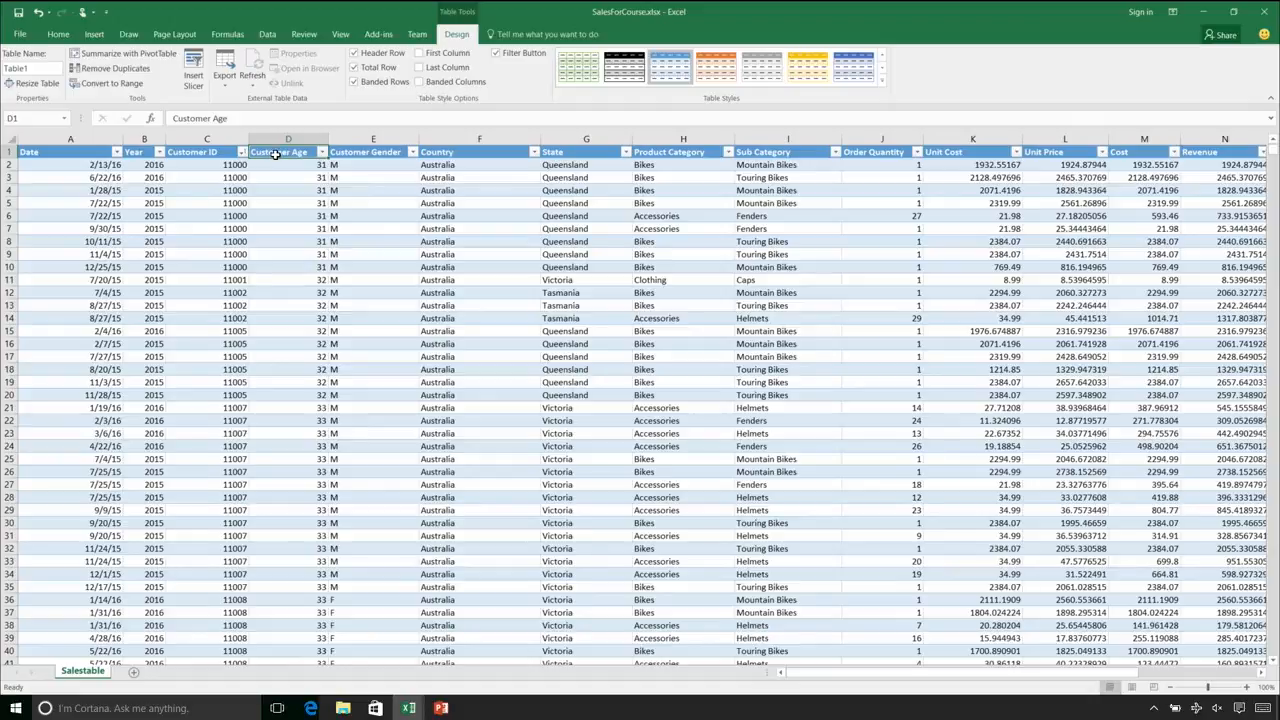
right_click(276, 152)
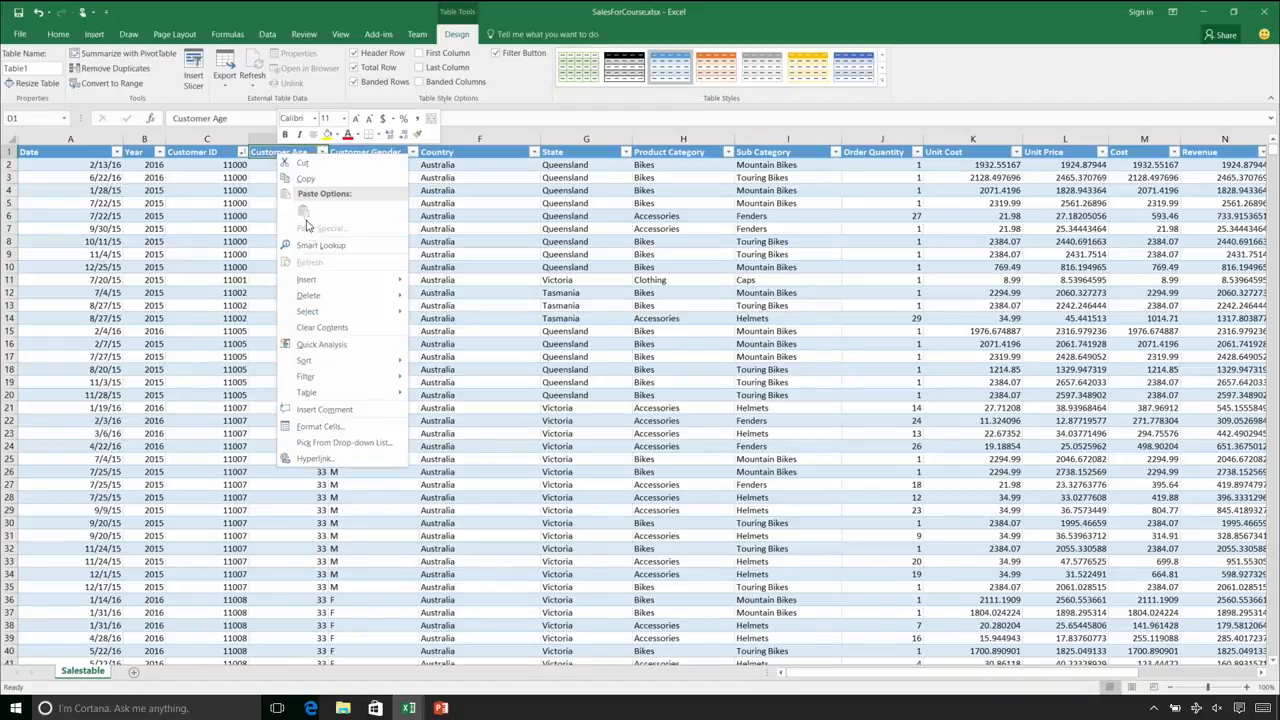
mouse_move(327, 287)
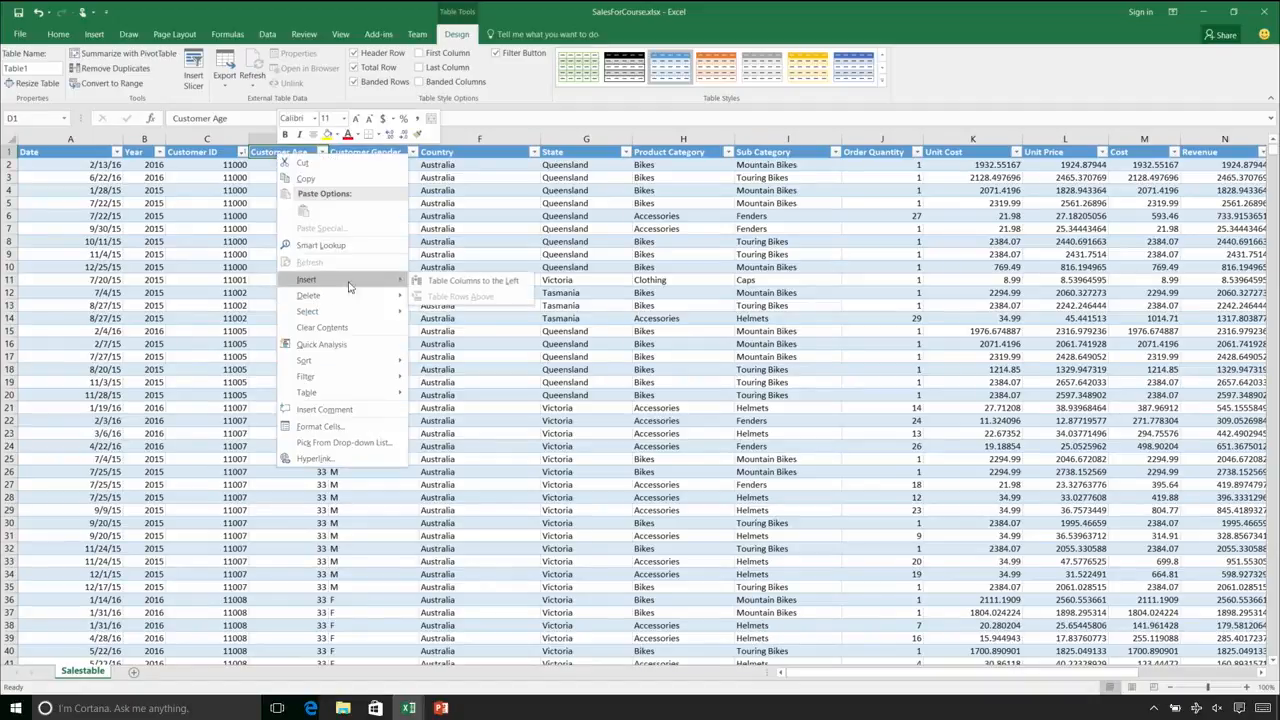
click(449, 281)
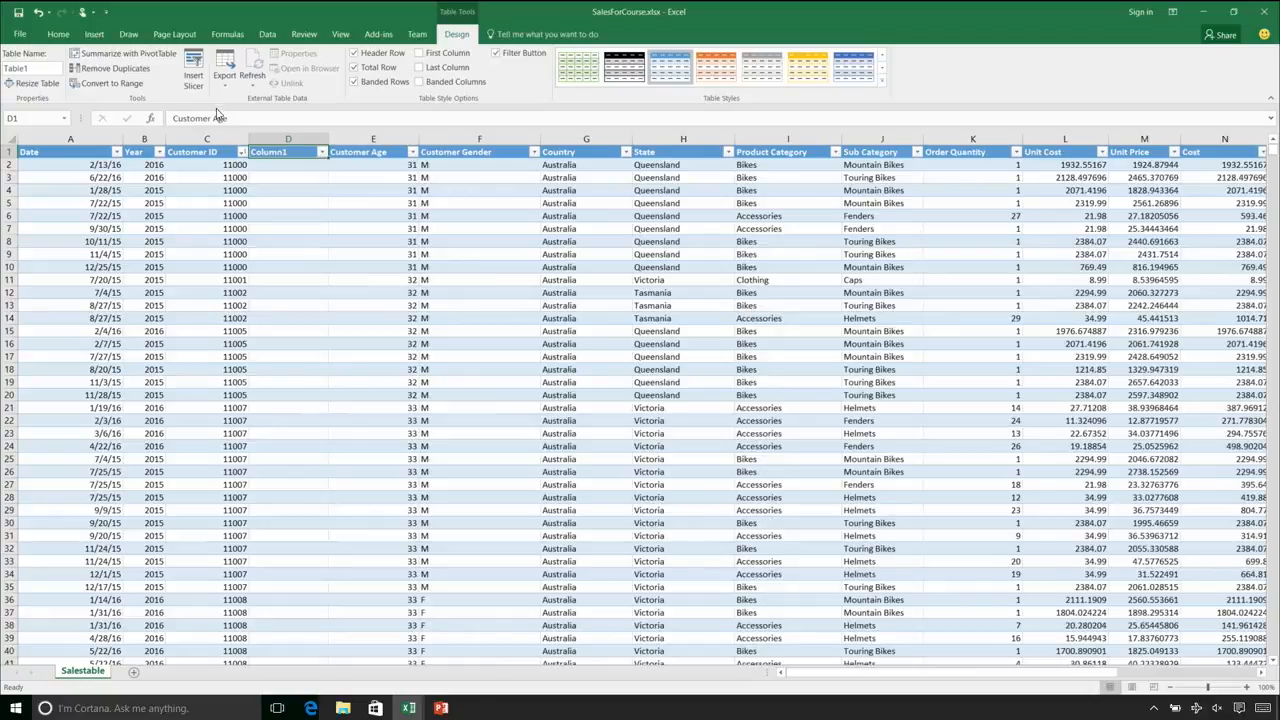
Rename the header of the new column before Customer Age as "Custome Bucket"
double_click(279, 152)
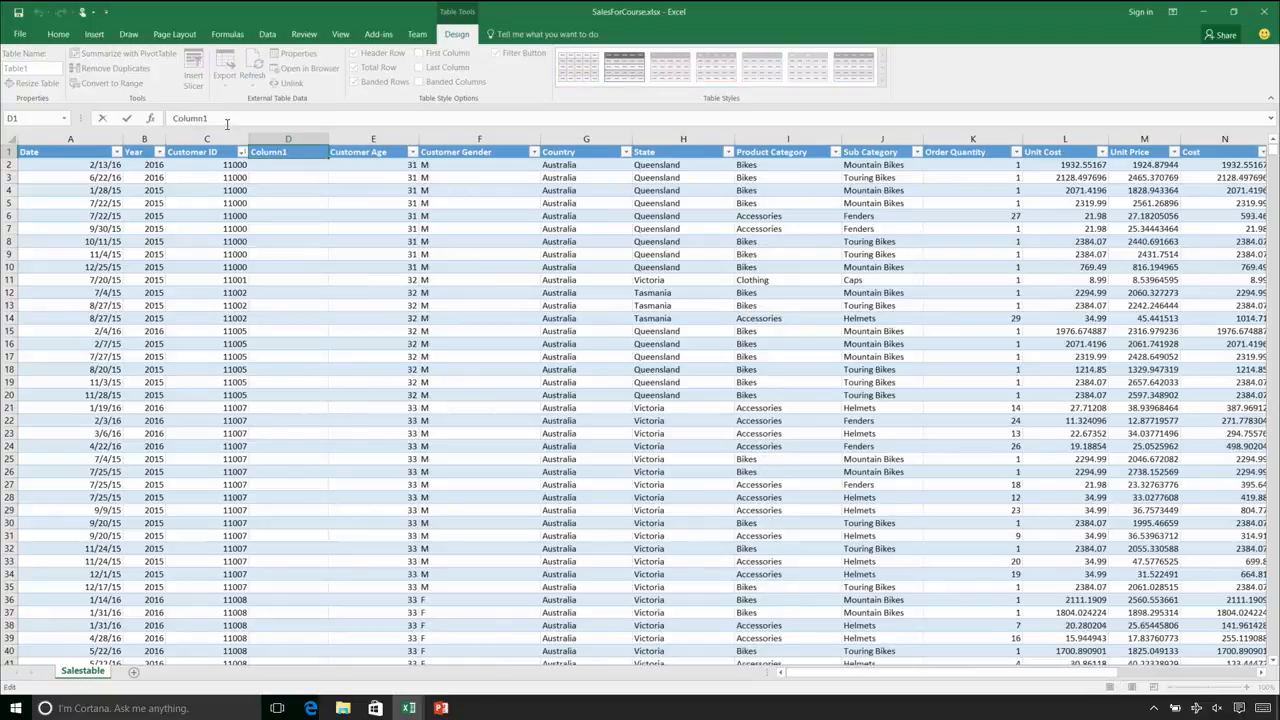
drag(220, 115, 118, 112)
text(Cust)
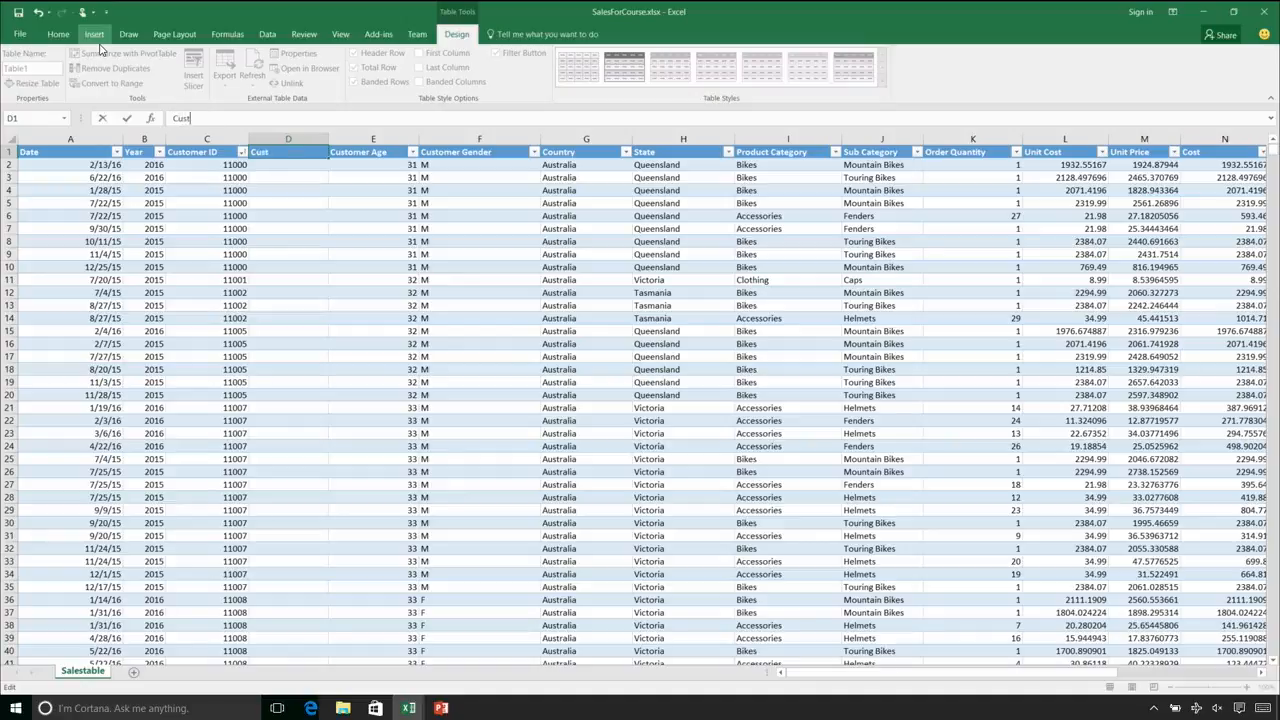
text(ome)
text(Bucket)
key(Return)
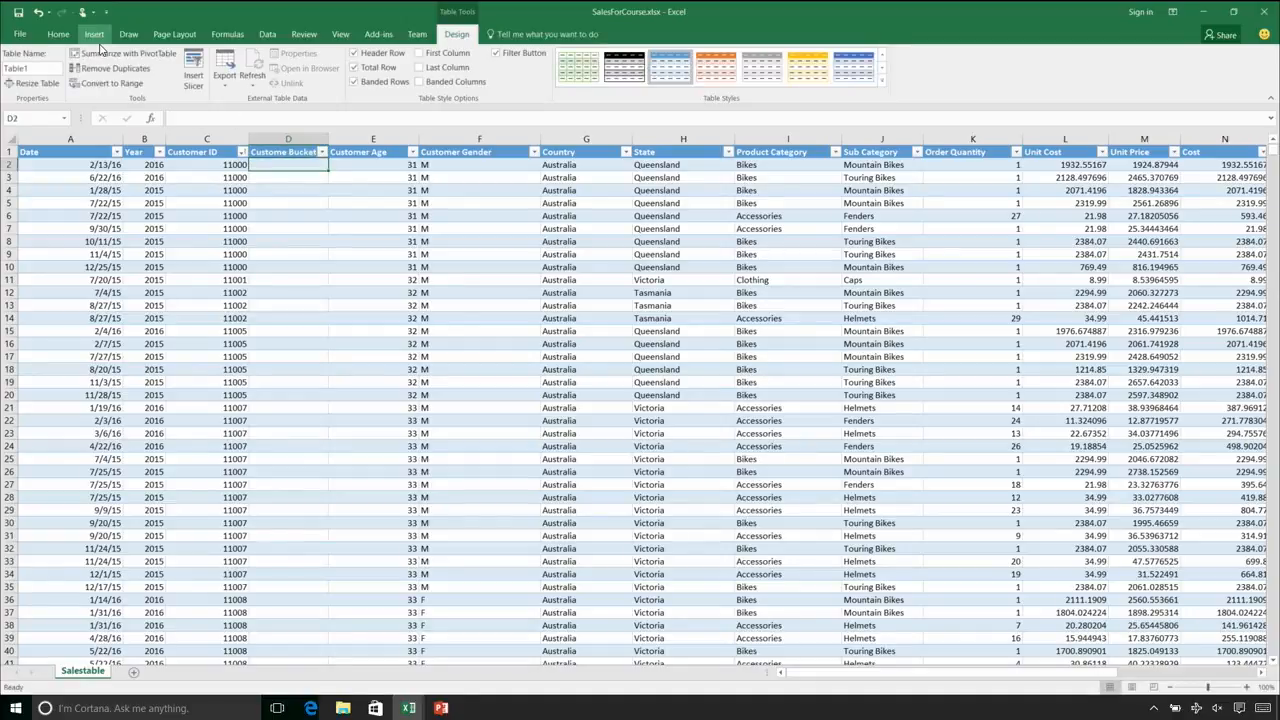
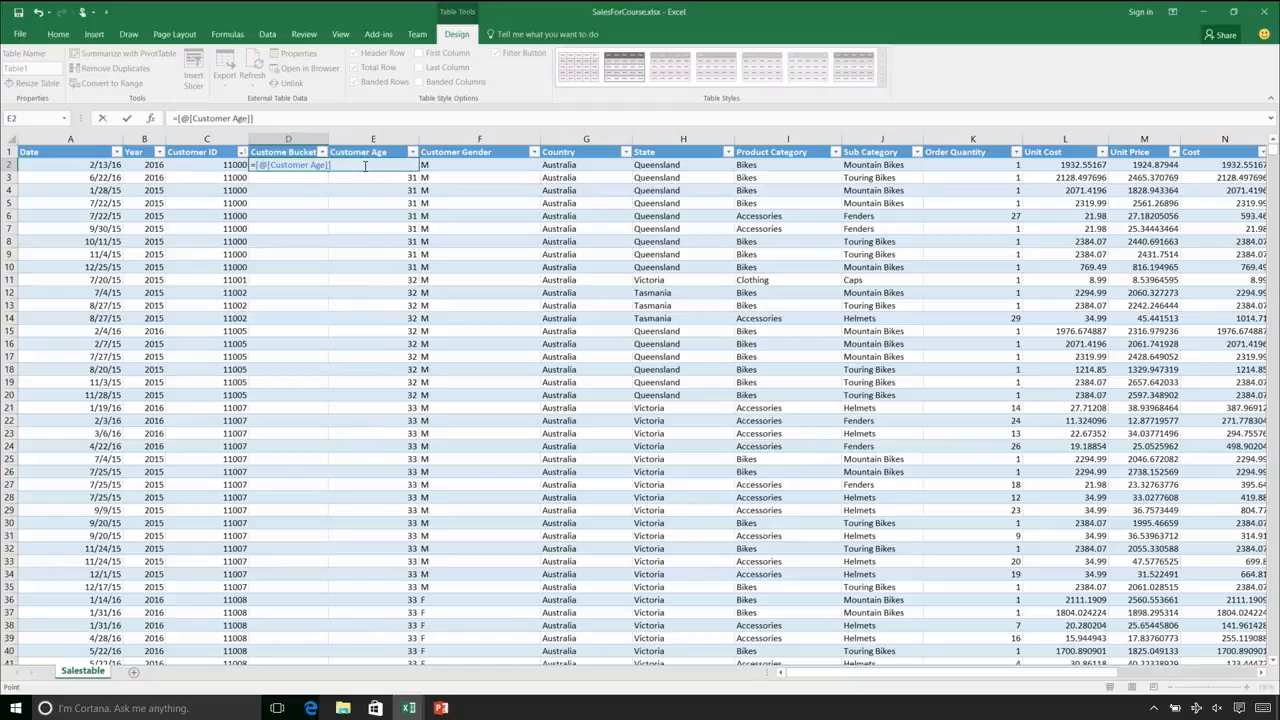
Start an IFS formula in the first Custome Bucket cell that returns "<20" when Customer Age is <20
key(Escape)
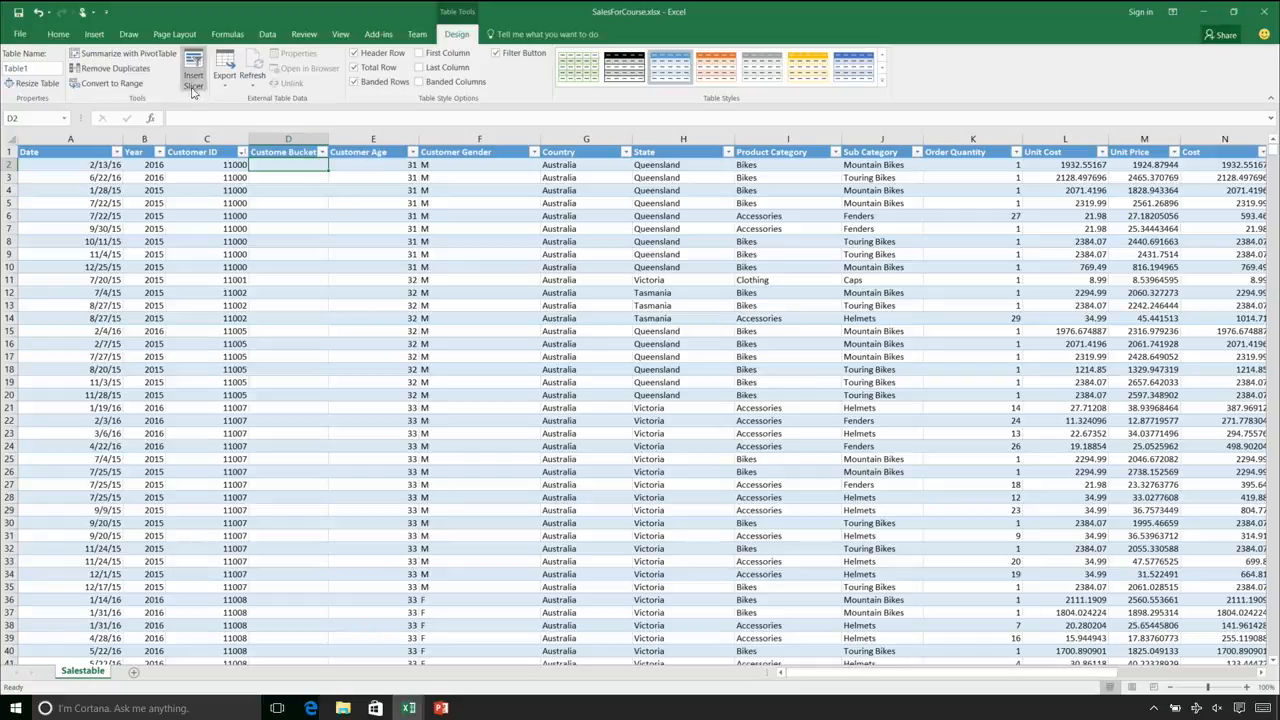
click(207, 117)
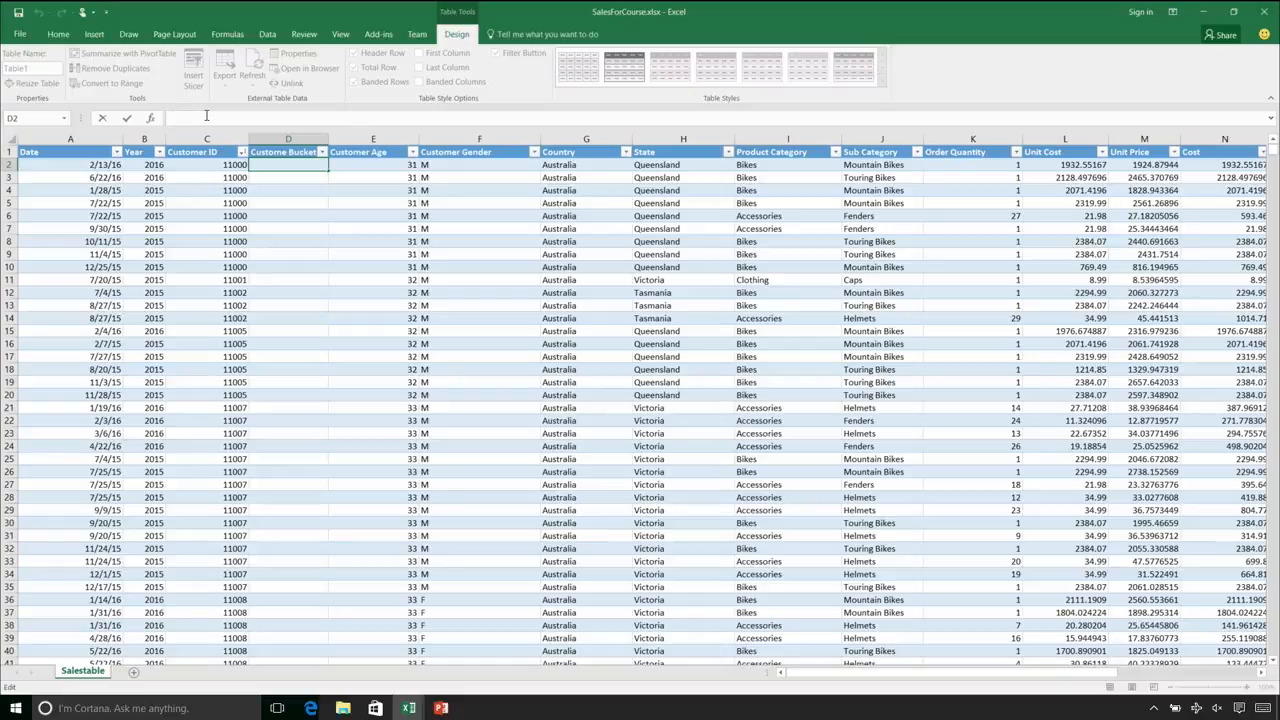
text(=i)
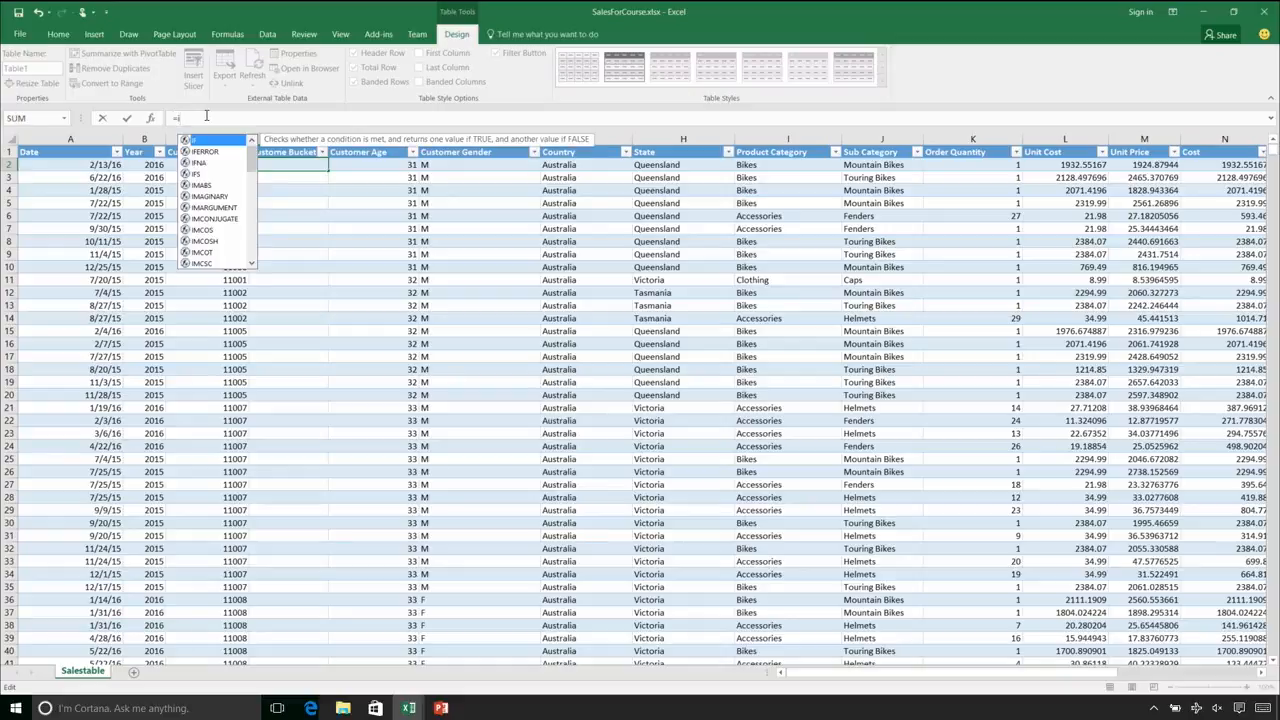
text(fs)
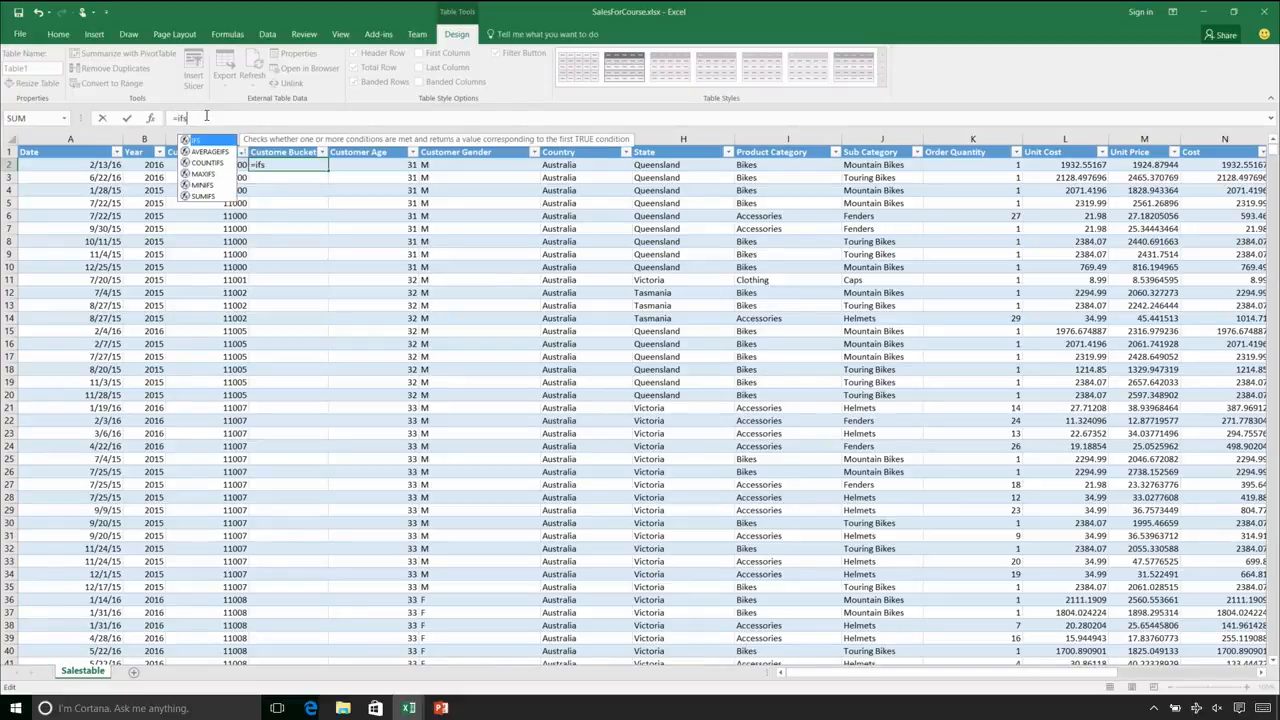
text(()
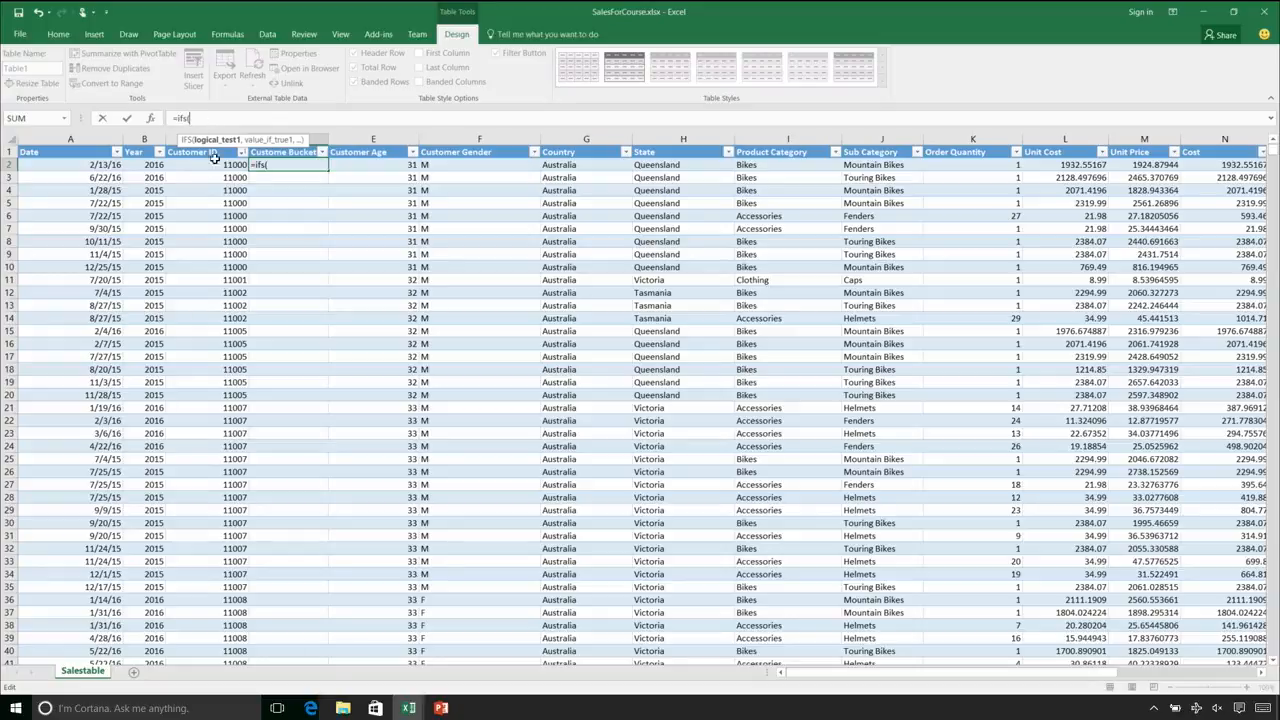
click(350, 164)
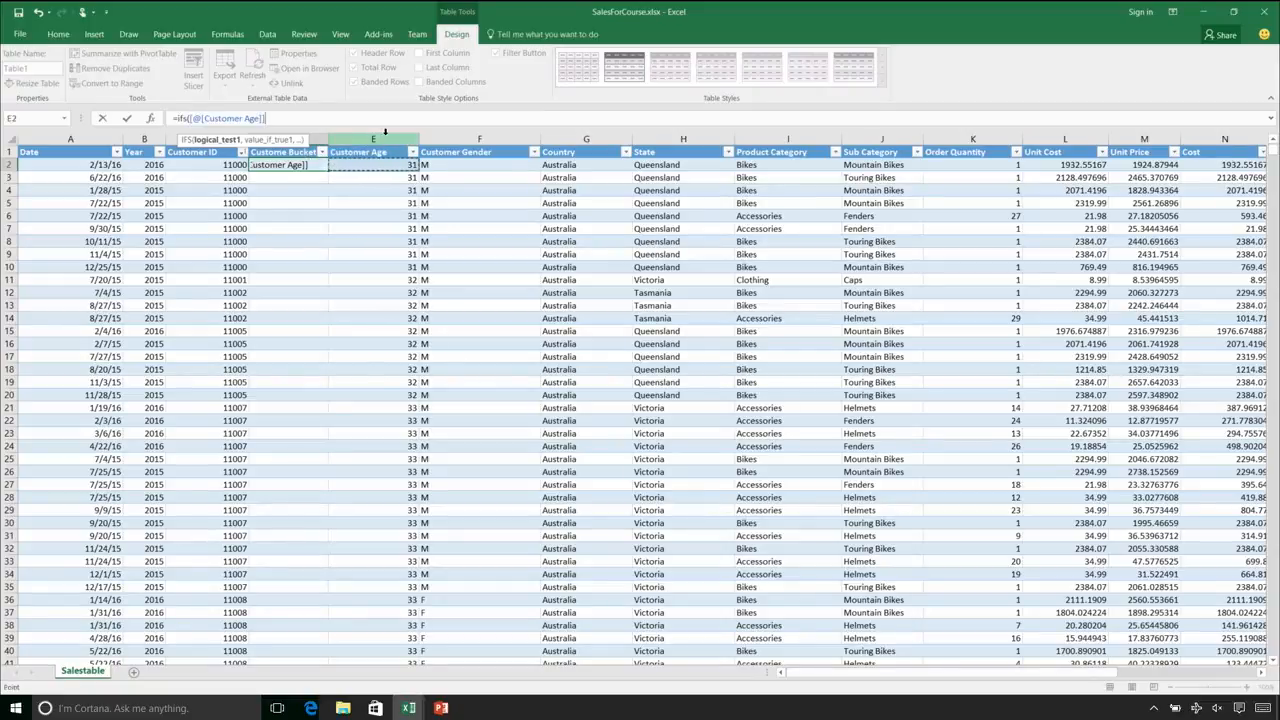
text(<20,")
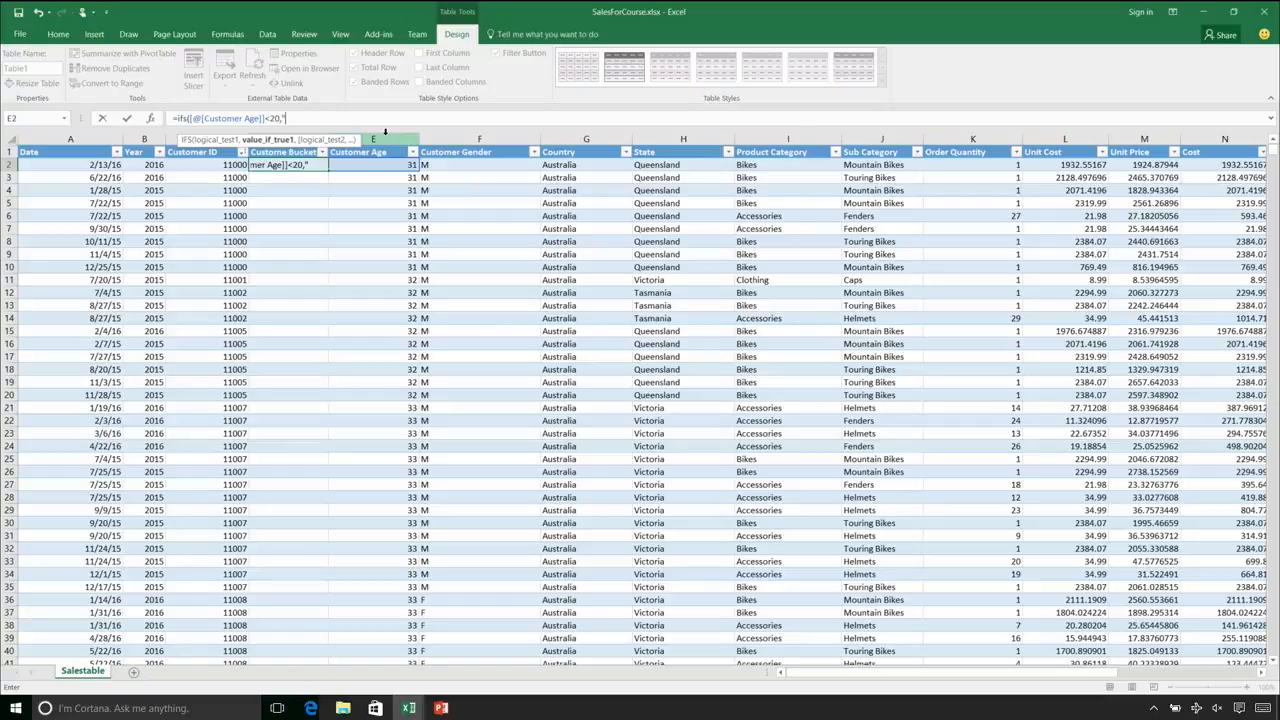
text(<20",)
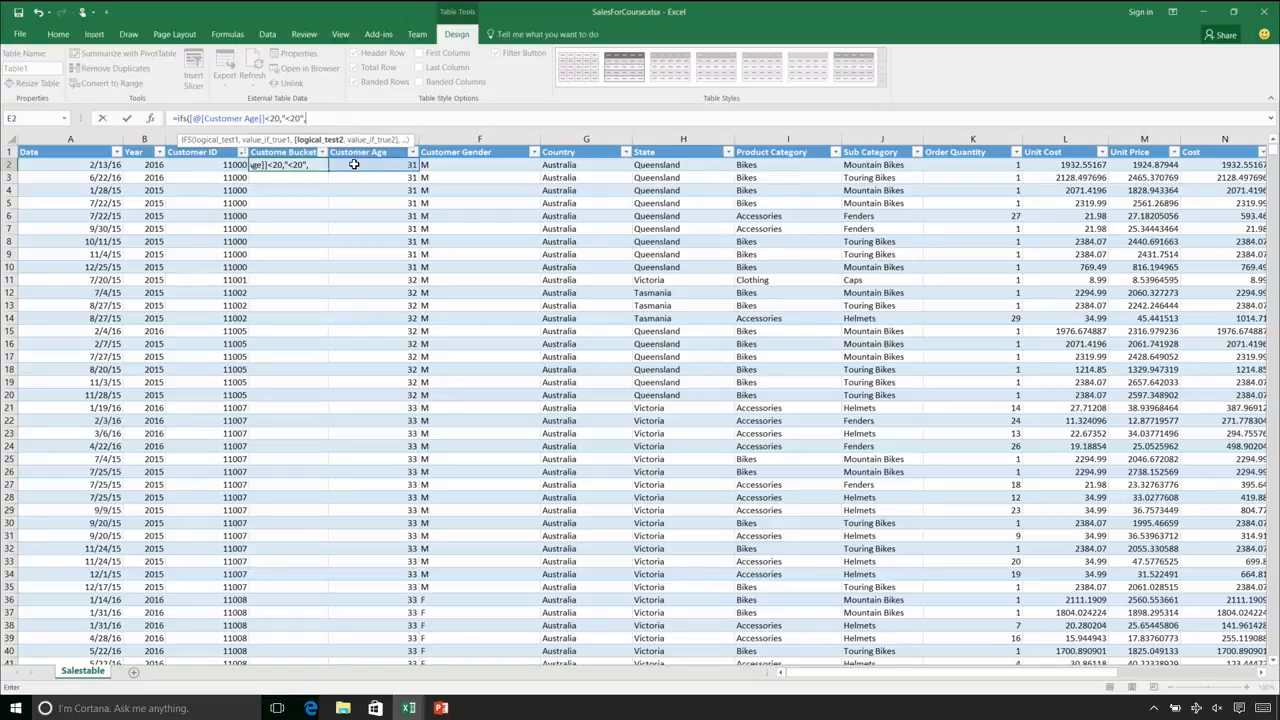
Add a second condition to the IFS formula returning "21-30" when Customer Age is <31
click(352, 164)
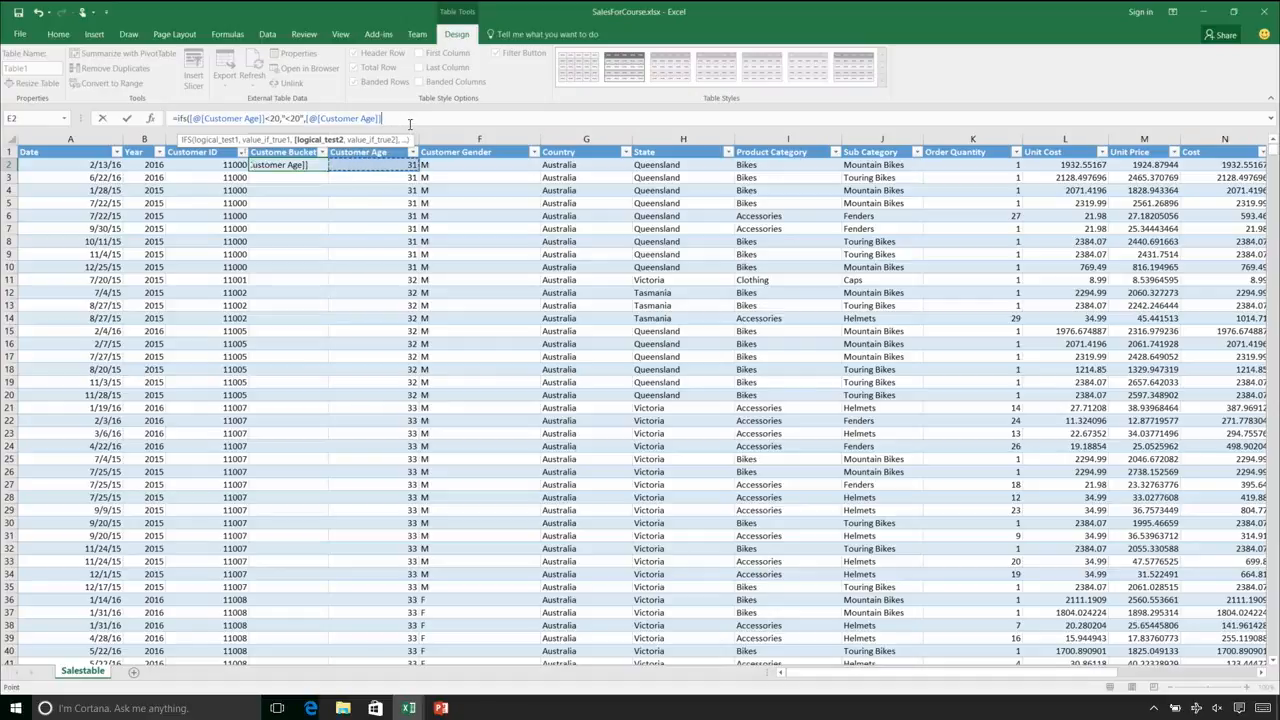
text(<31,")
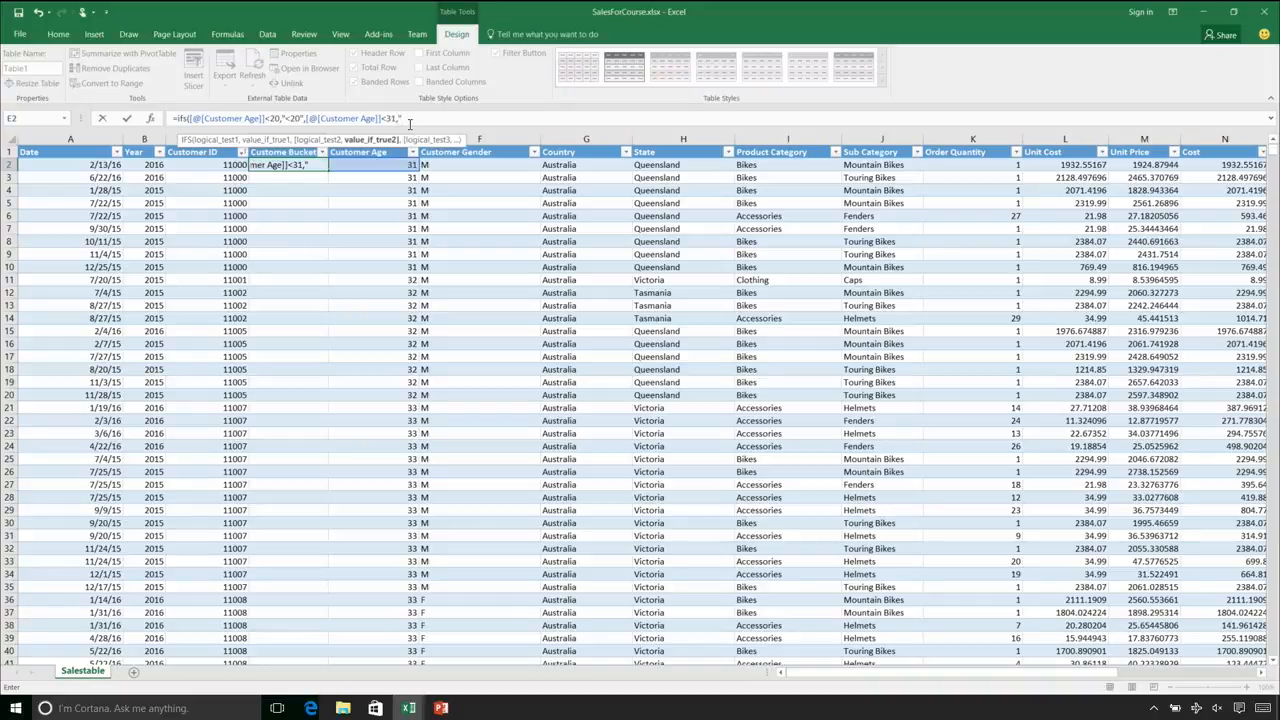
text(21-30",)
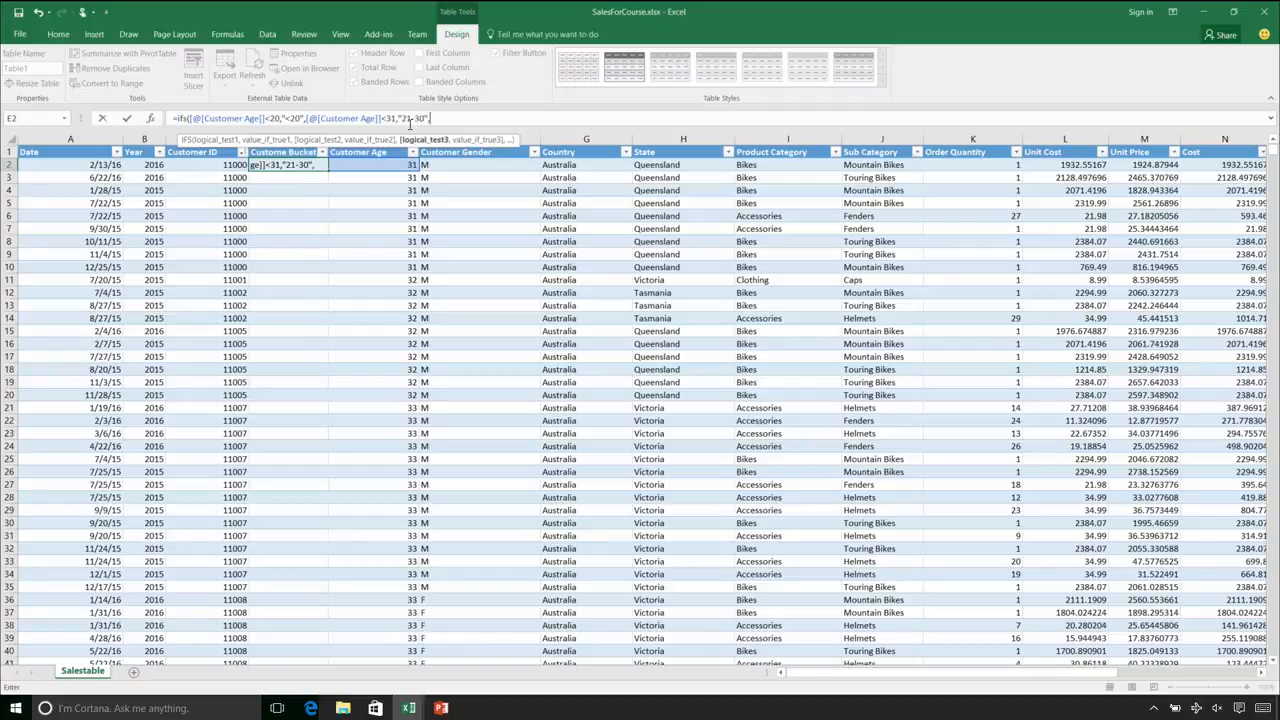
Add a third condition to the IFS formula returning "31-40" when Customer Age is <41
click(366, 164)
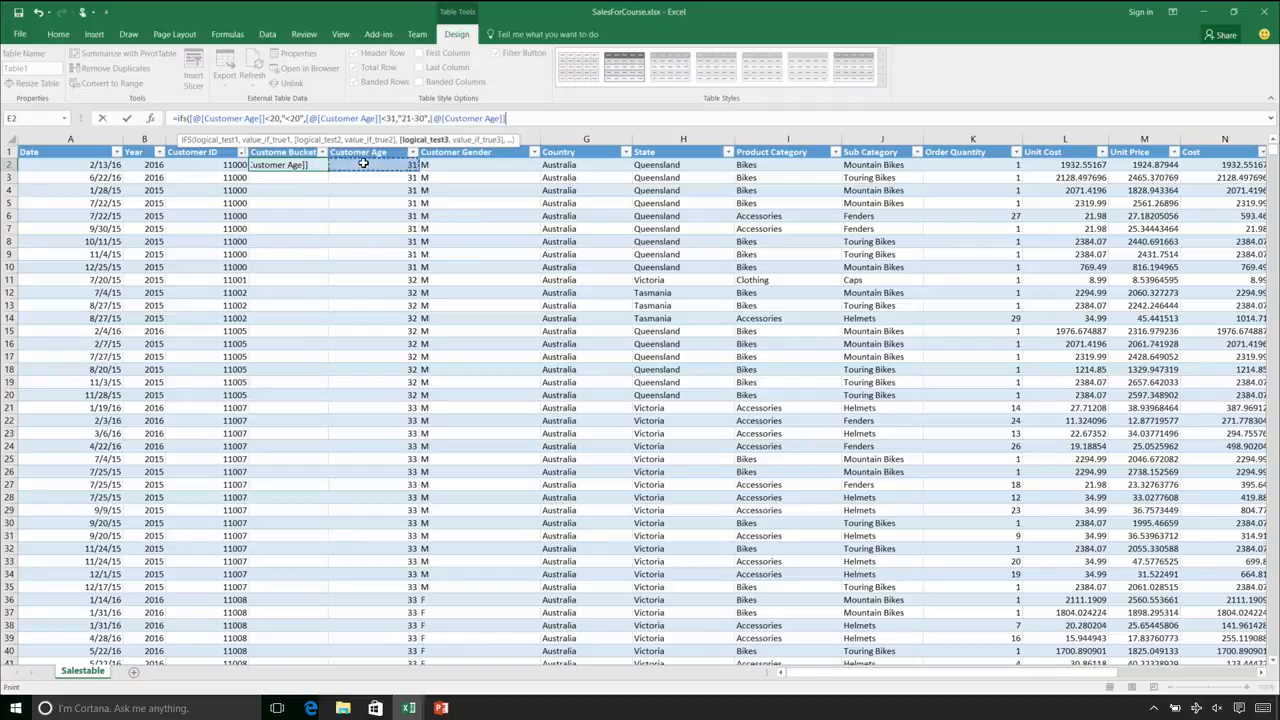
text(<41,")
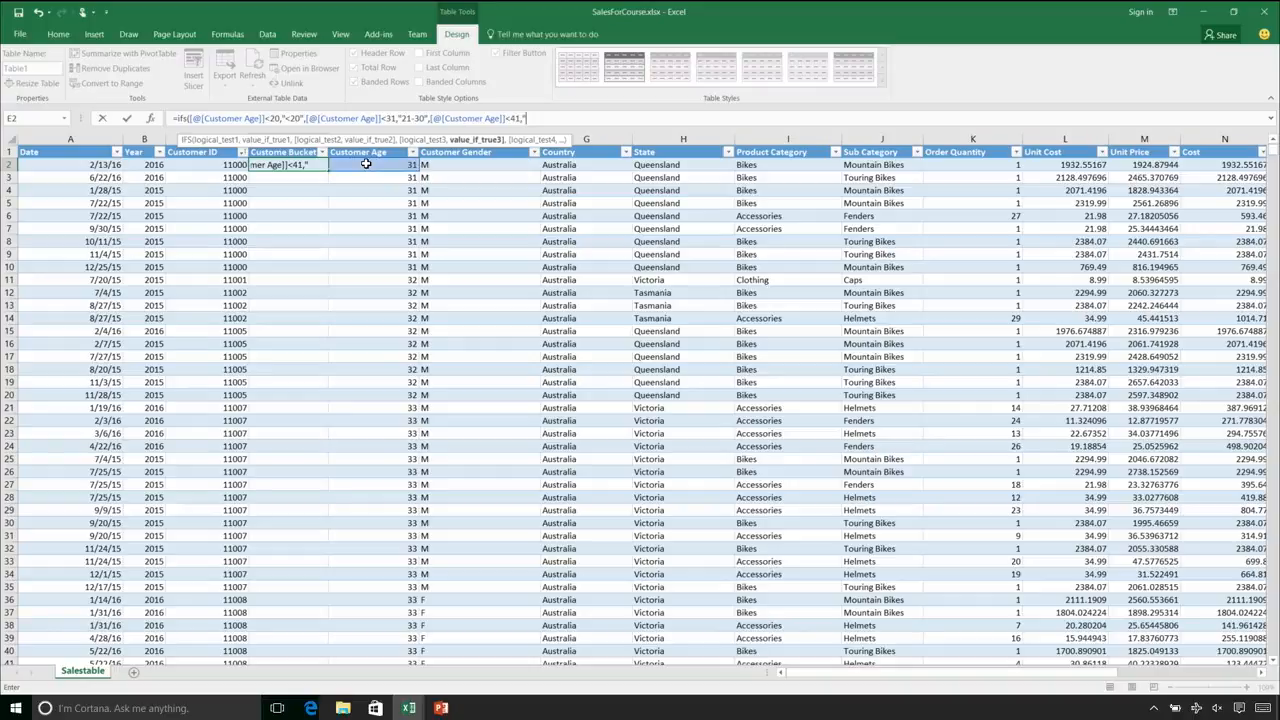
text(31-40")
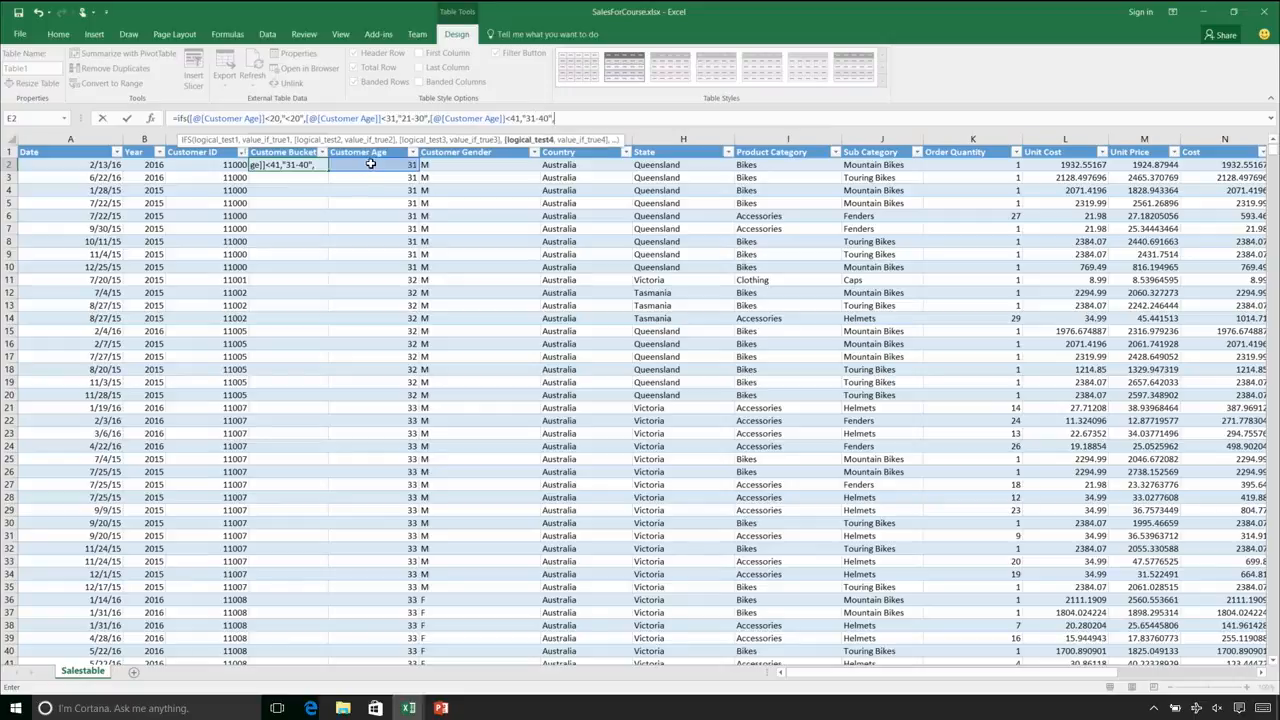
text(,)
Complete the IFS formula with a condition returning ">41" when Customer Age is >41, and enter it for the column
click(372, 164)
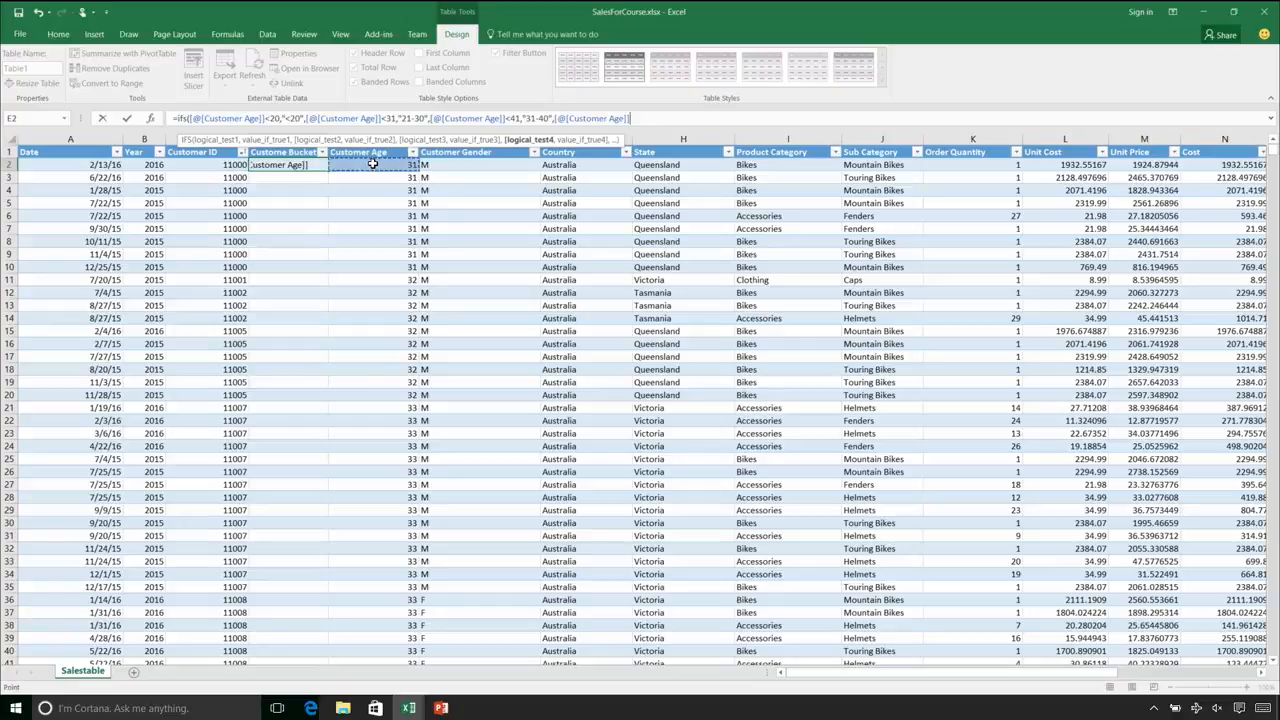
text(>41,")
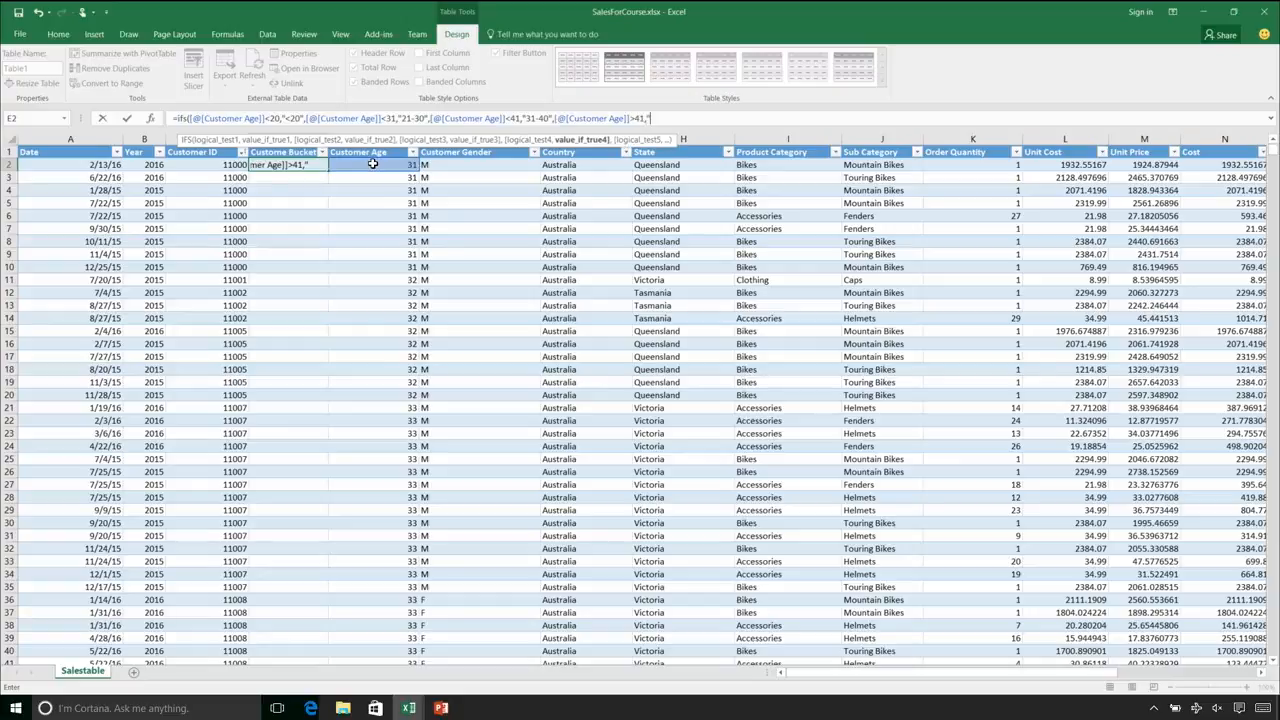
text(>41"))
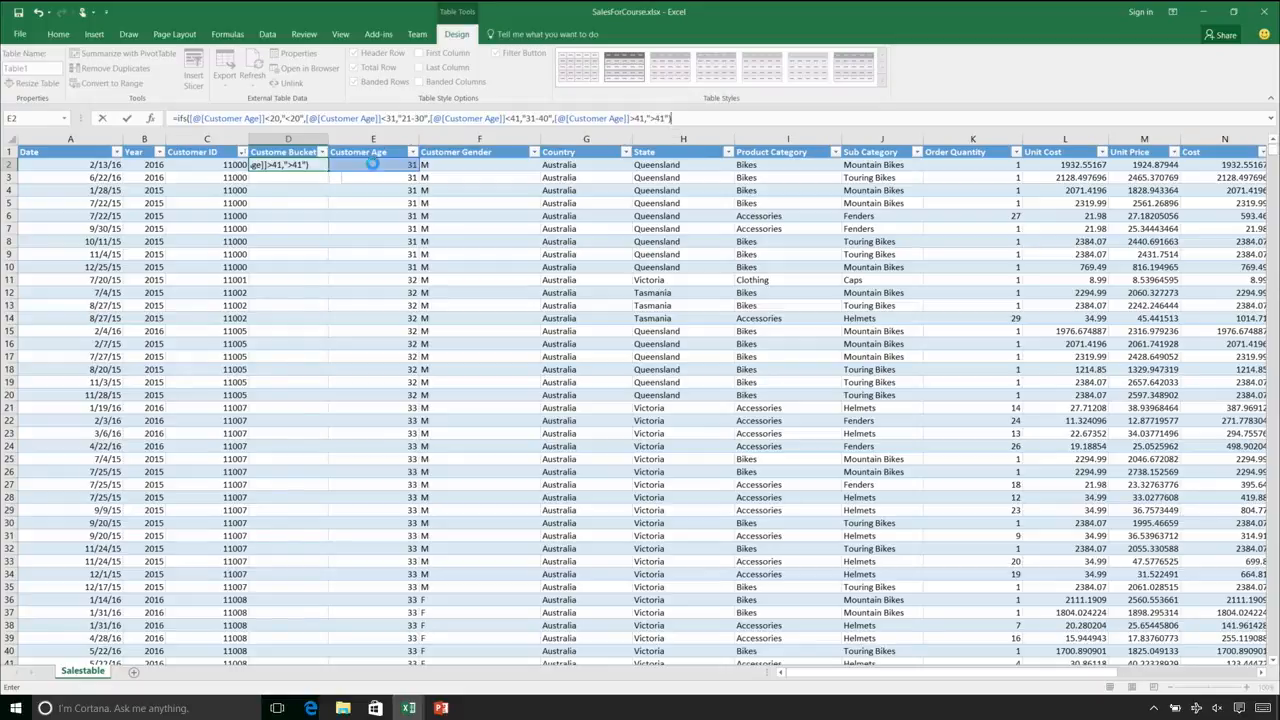
key(Return)
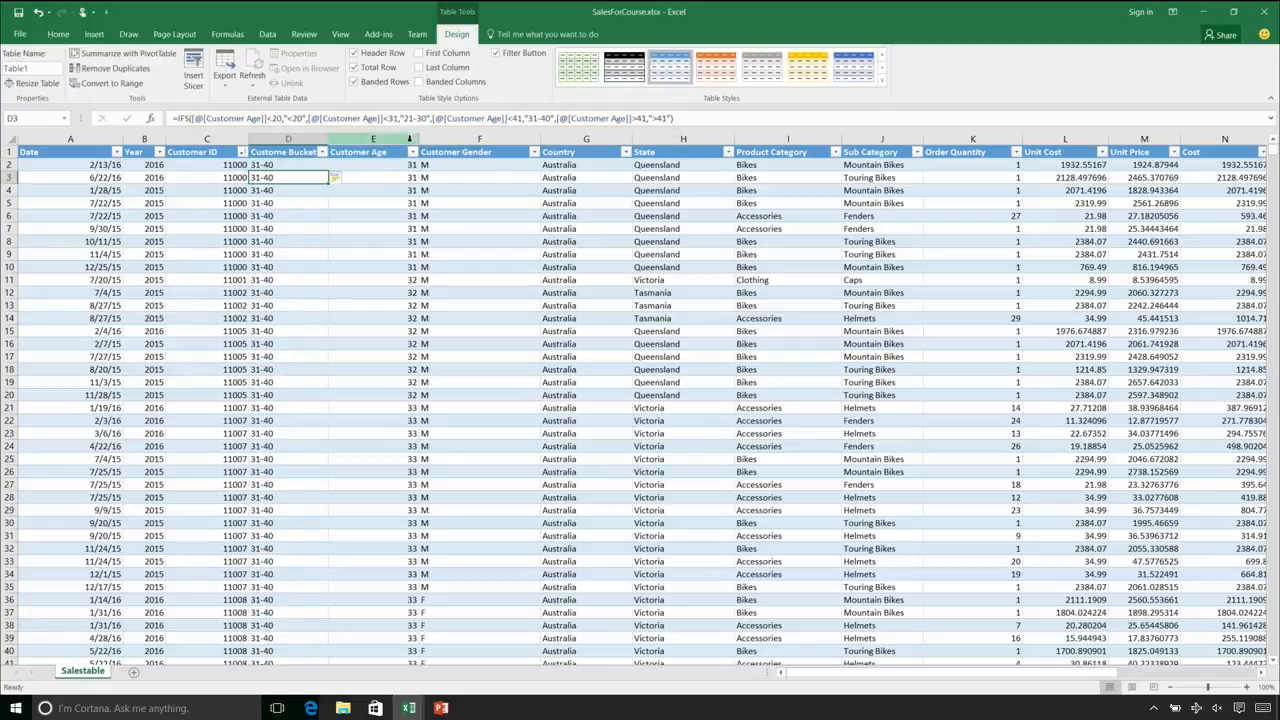
Review the IFS formula in the Custome Bucket column and check which bucket values its filter lists
click(674, 115)
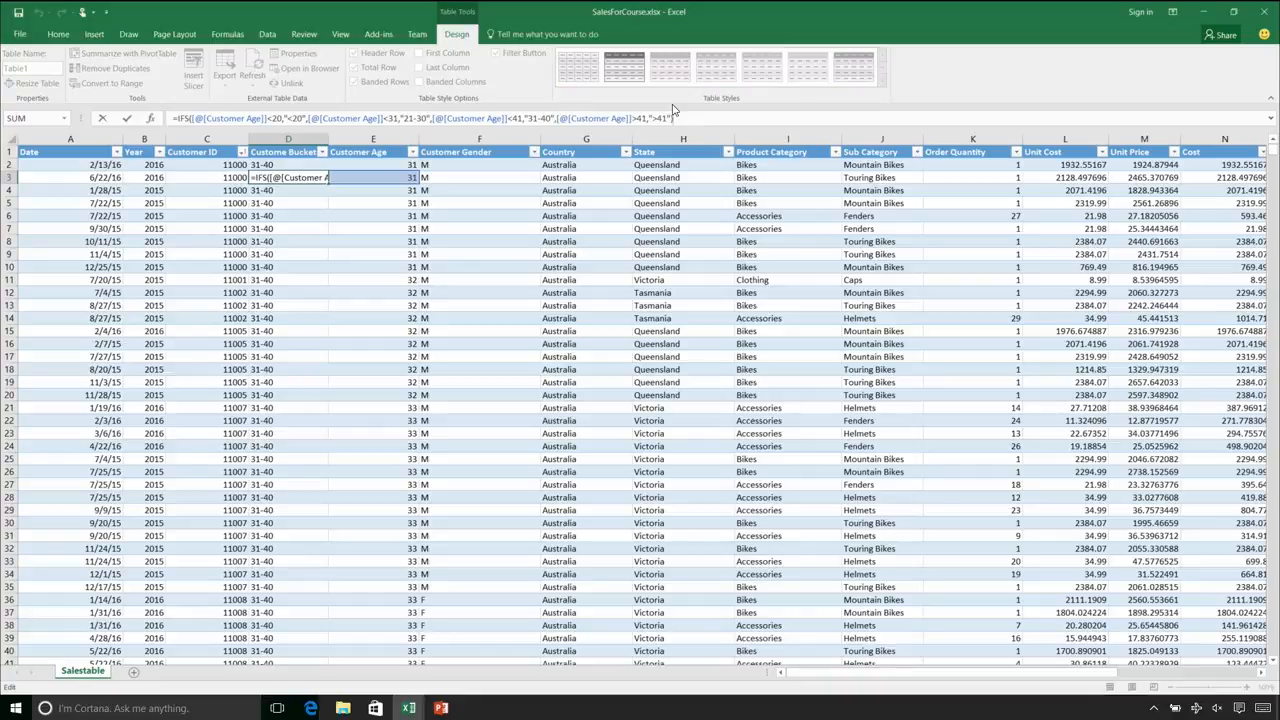
key(ctrl+Return)
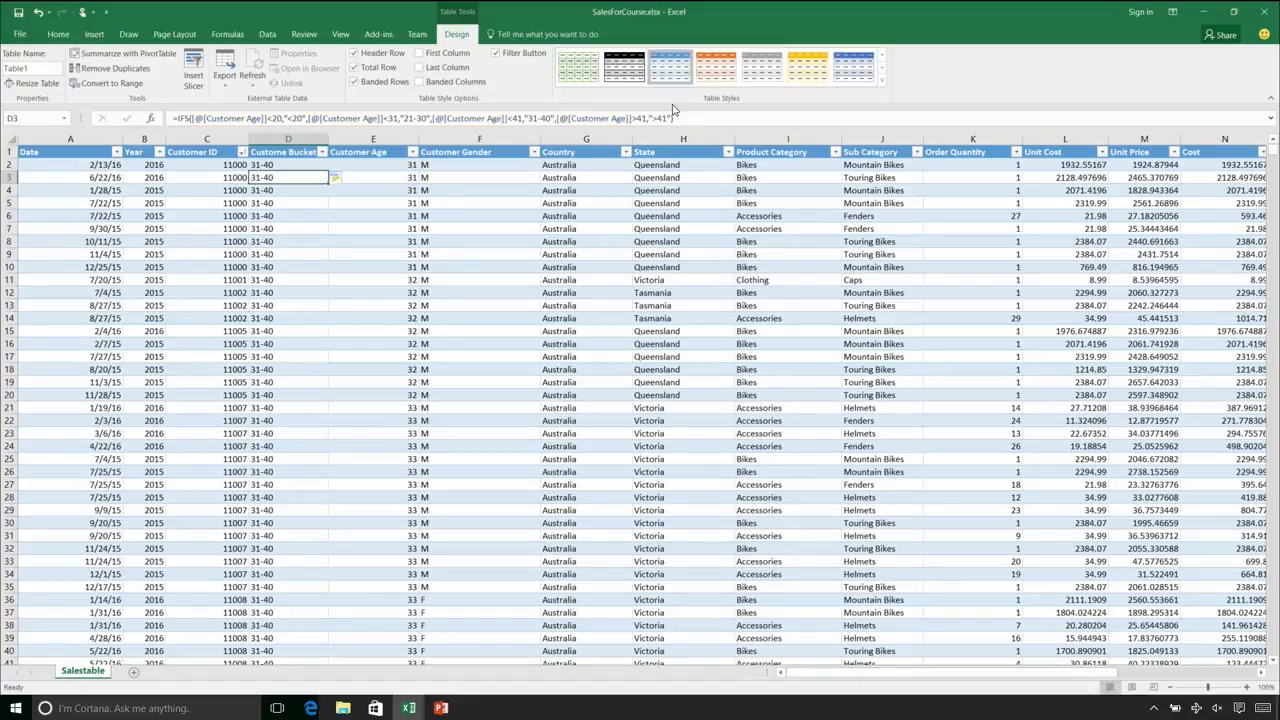
click(290, 163)
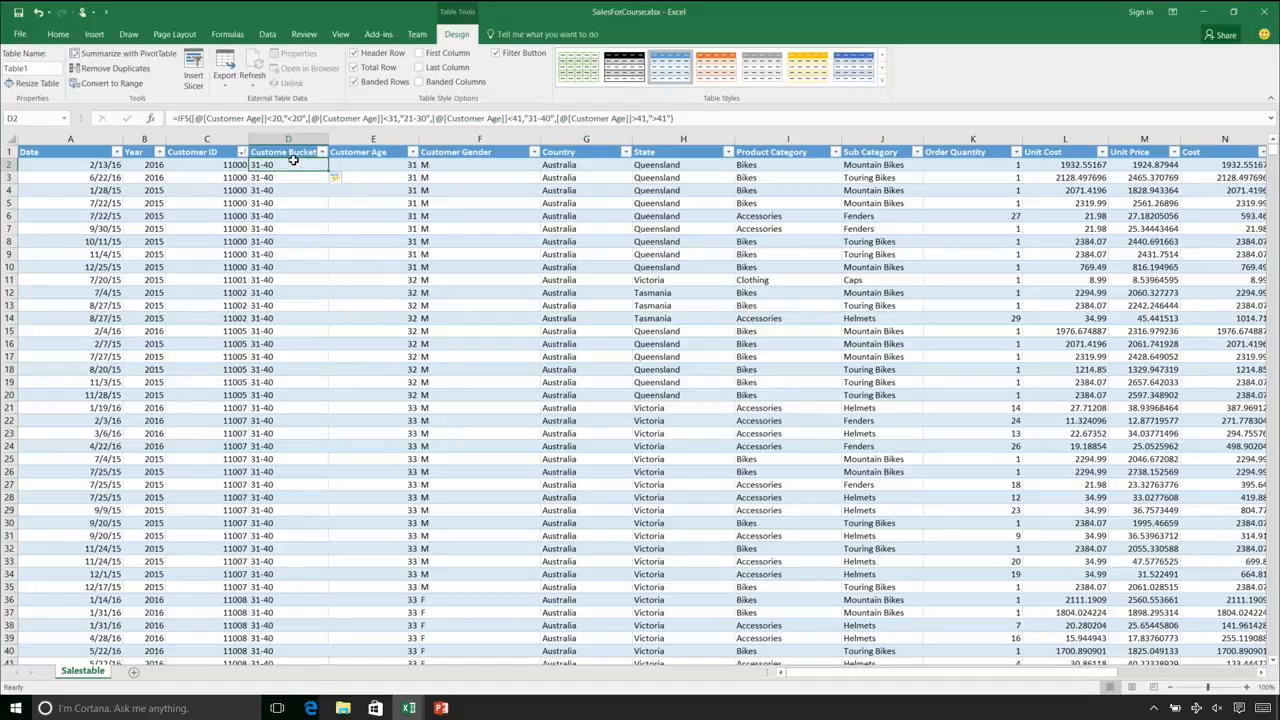
click(321, 152)
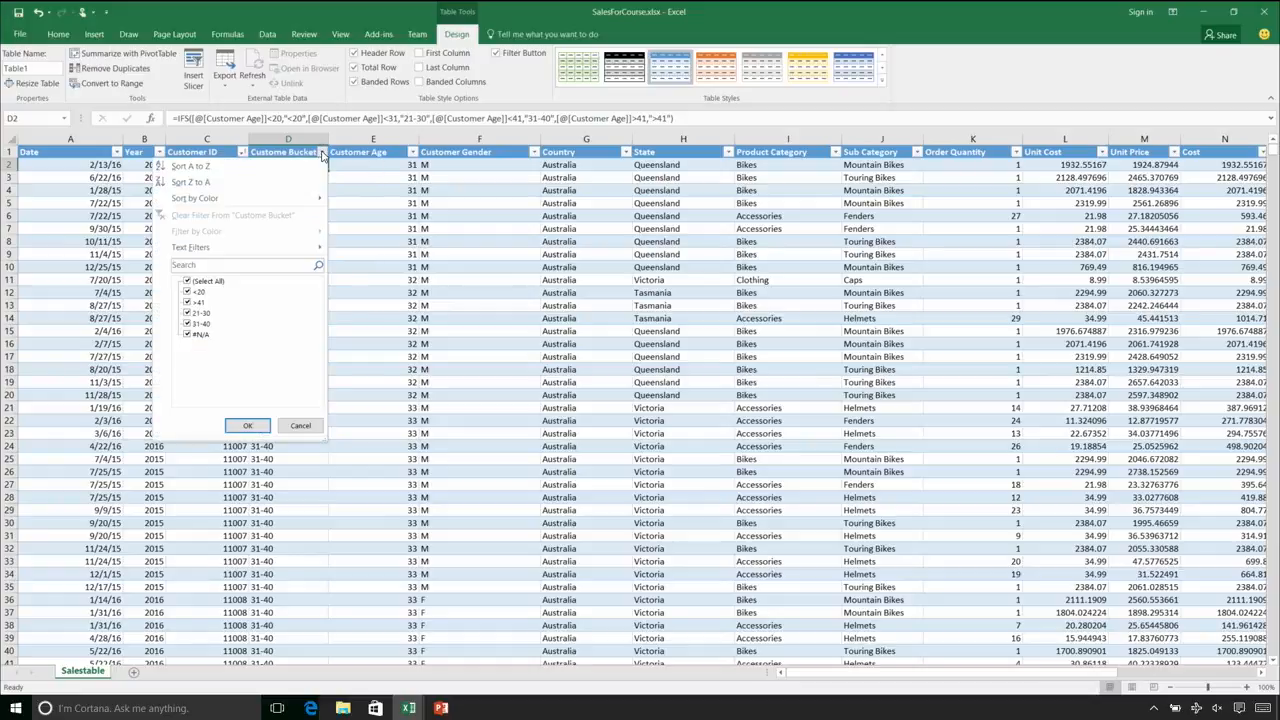
click(300, 426)
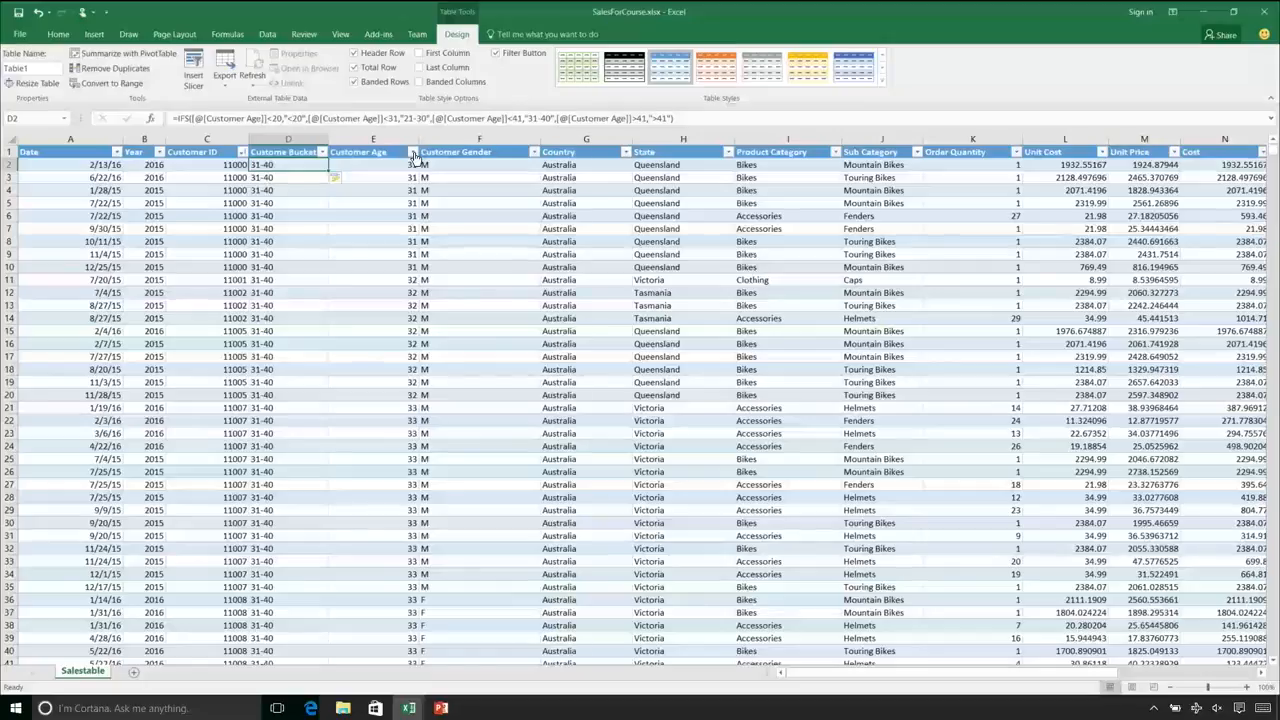
Sort the table by Customer Age from largest to smallest
click(322, 152)
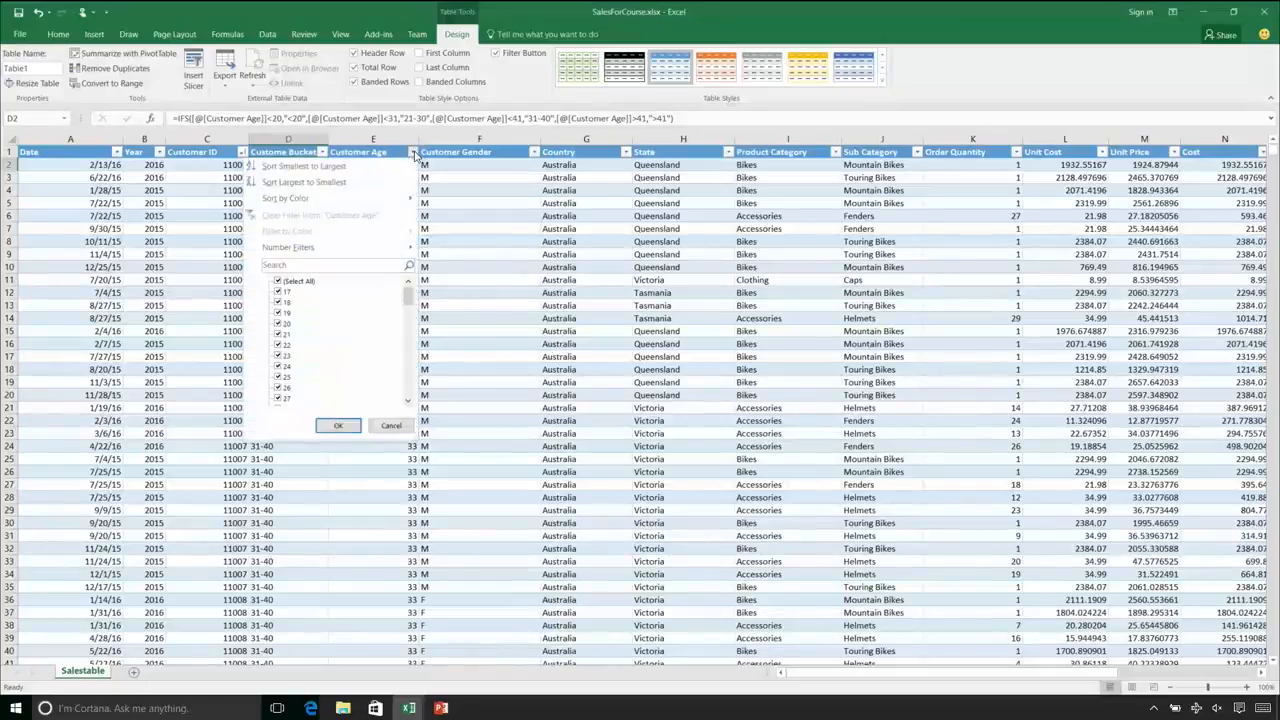
click(305, 182)
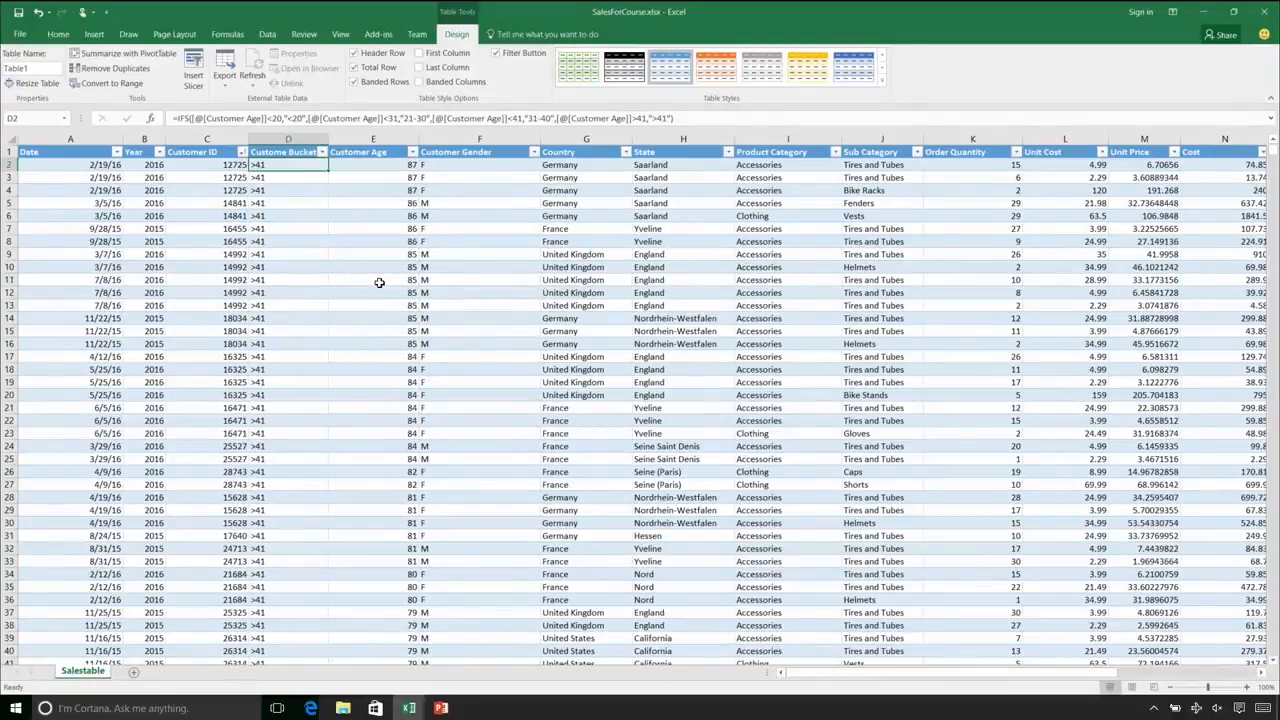